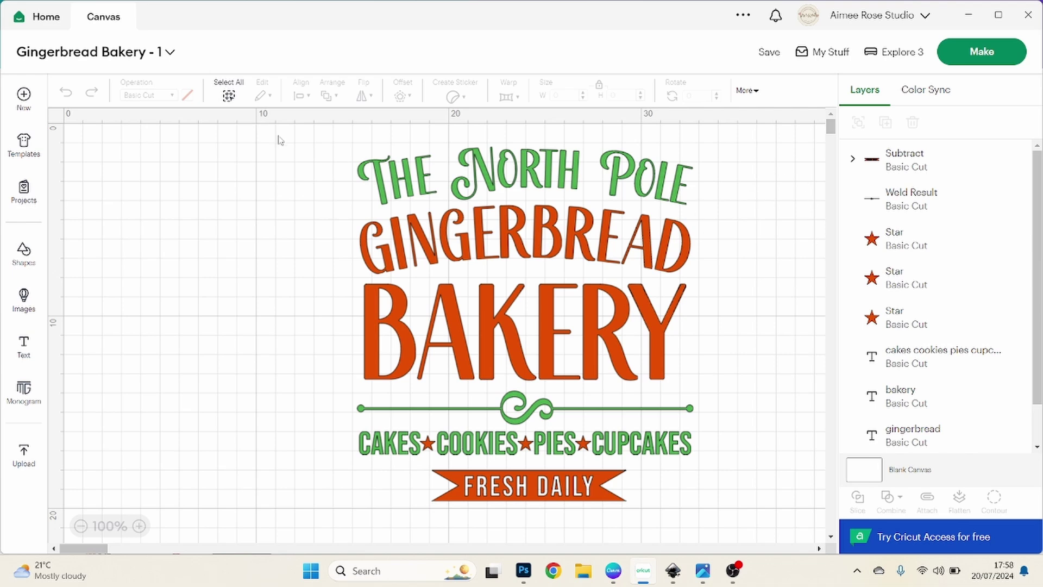
# Flatten the entire Gingerbread Bakery design and save it as a new project titled "Gingerbread Bakery - 2 Flattened".
pyautogui.moveTo(281, 142); pyautogui.dragTo(809, 538)
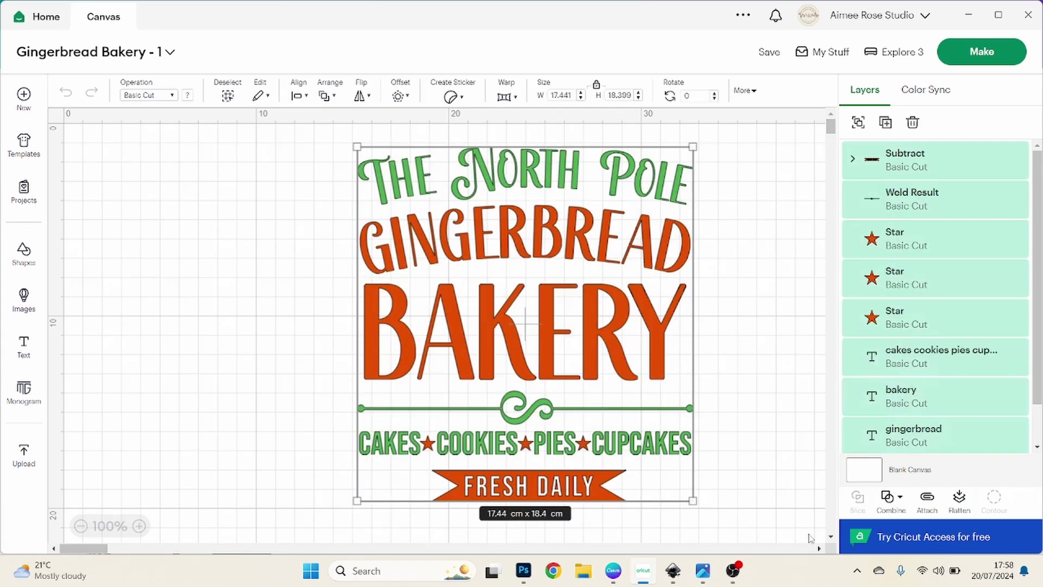
pyautogui.click(959, 500)
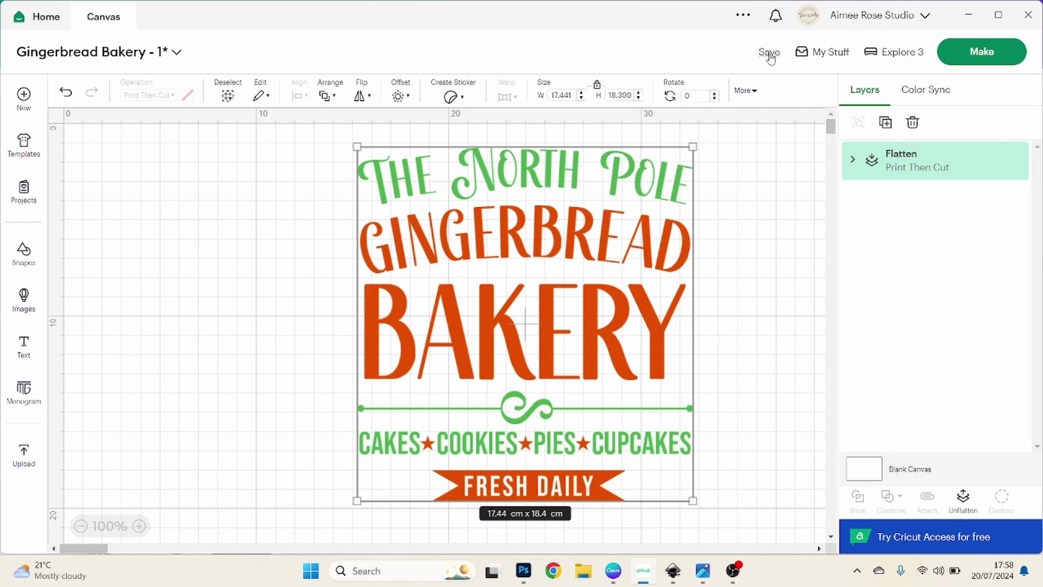
pyautogui.click(769, 53)
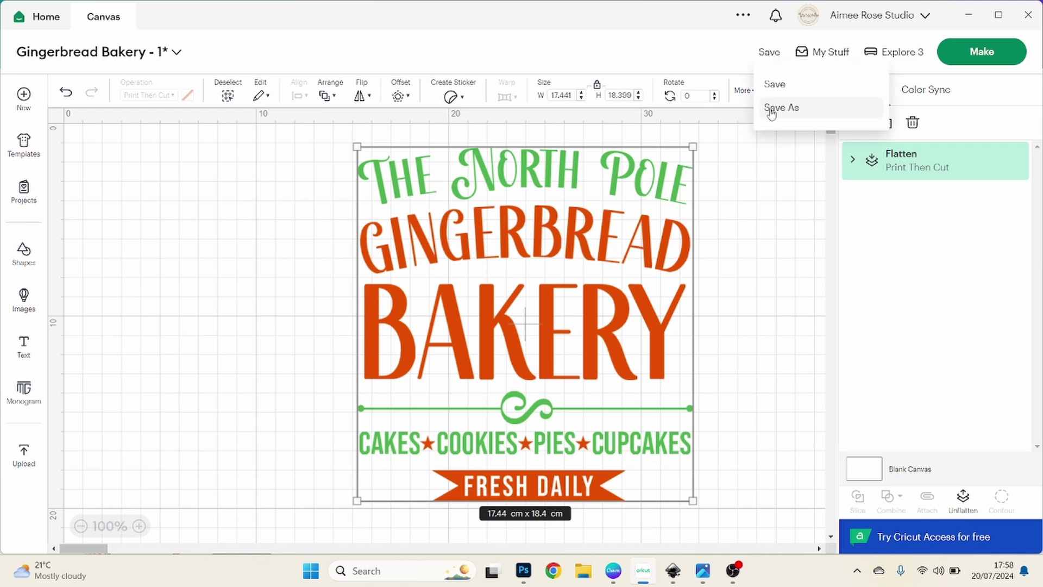
pyautogui.click(772, 110)
pyautogui.click(432, 96)
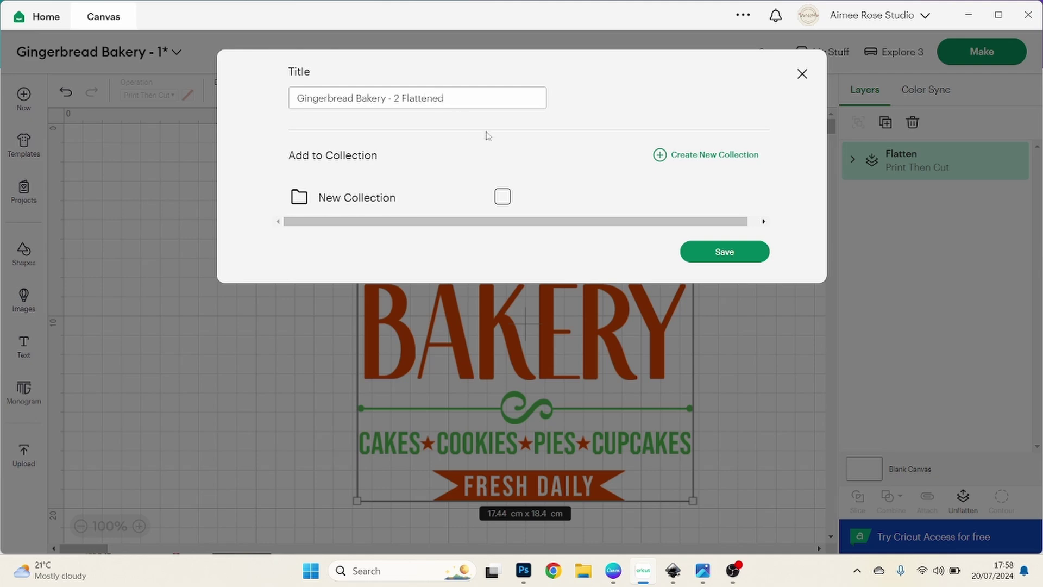
pyautogui.click(732, 254)
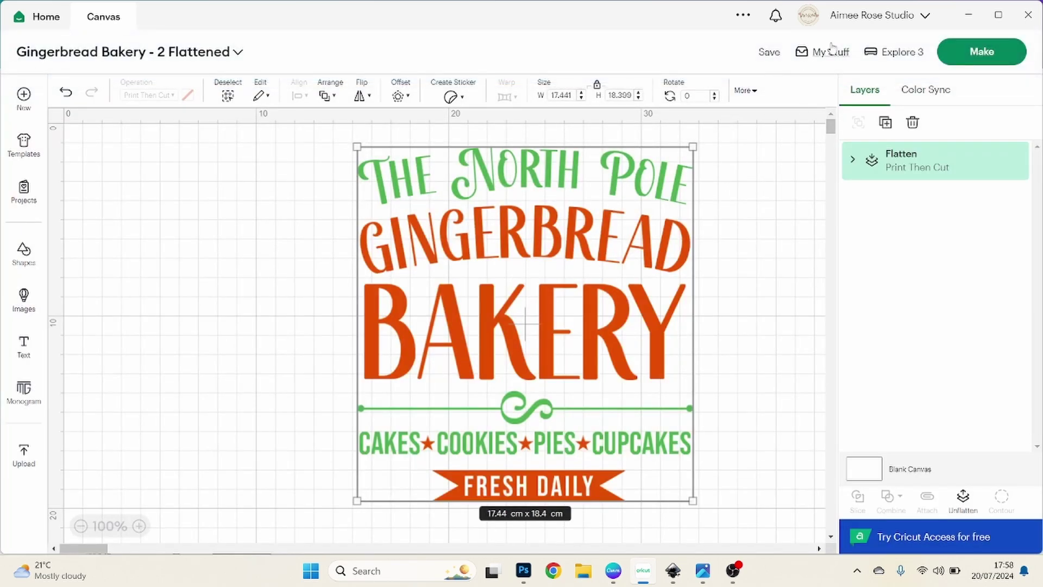
# In the saved projects, switch Save for Offline off and on again for the flattened Gingerbread Bakery project.
pyautogui.click(831, 48)
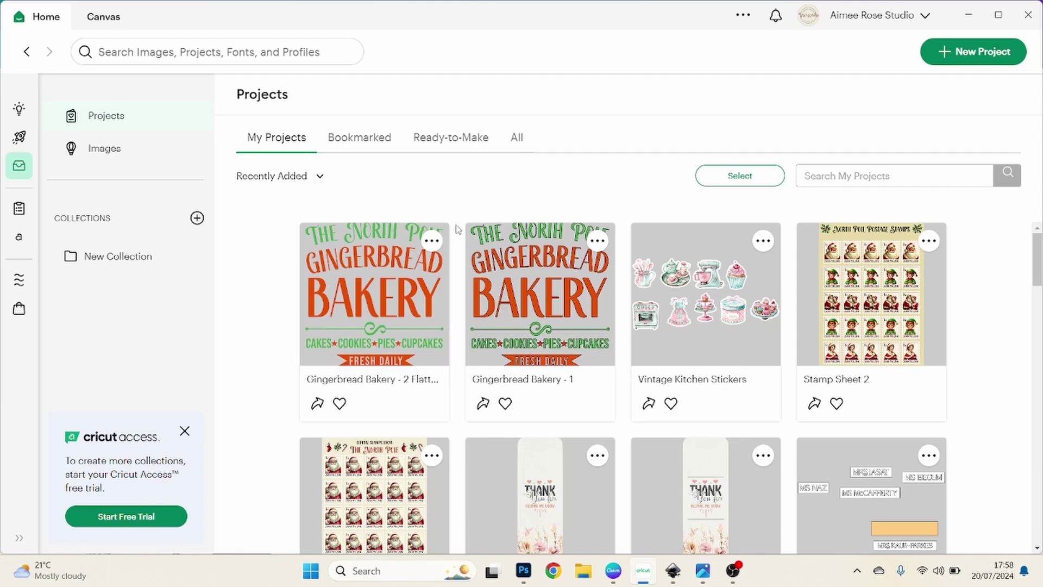
pyautogui.click(433, 241)
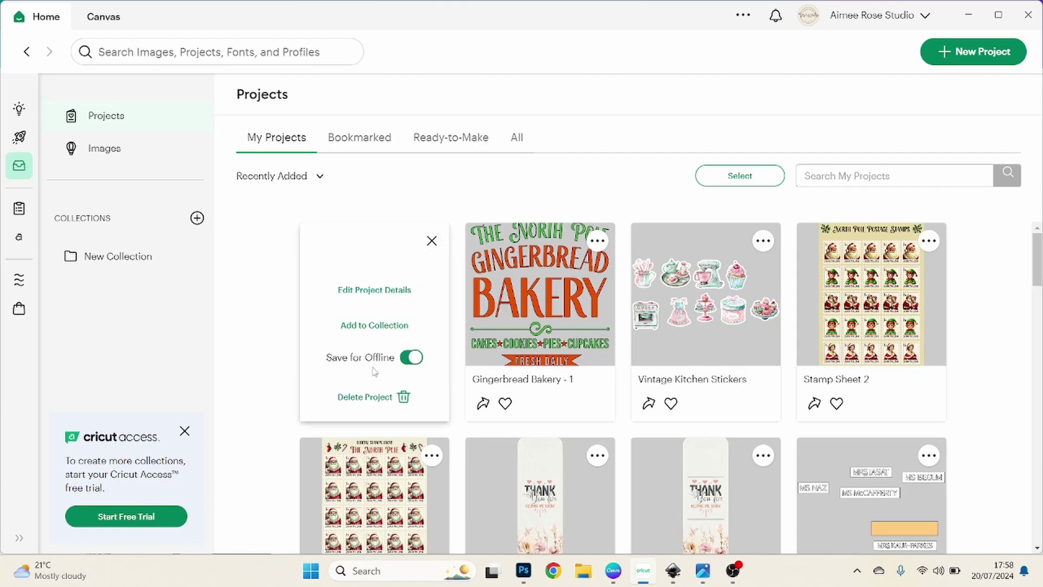
pyautogui.click(408, 363)
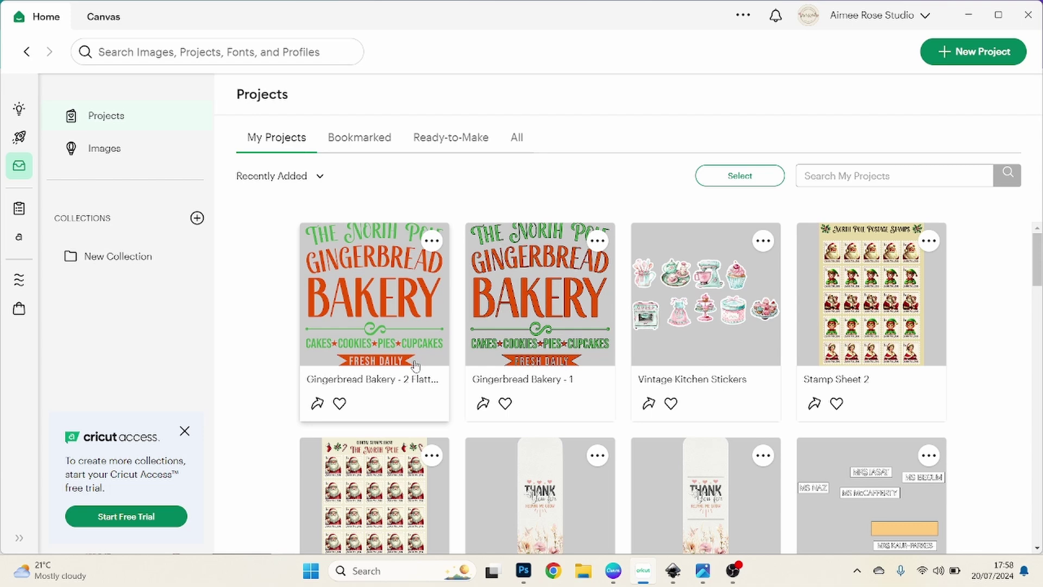
pyautogui.click(432, 240)
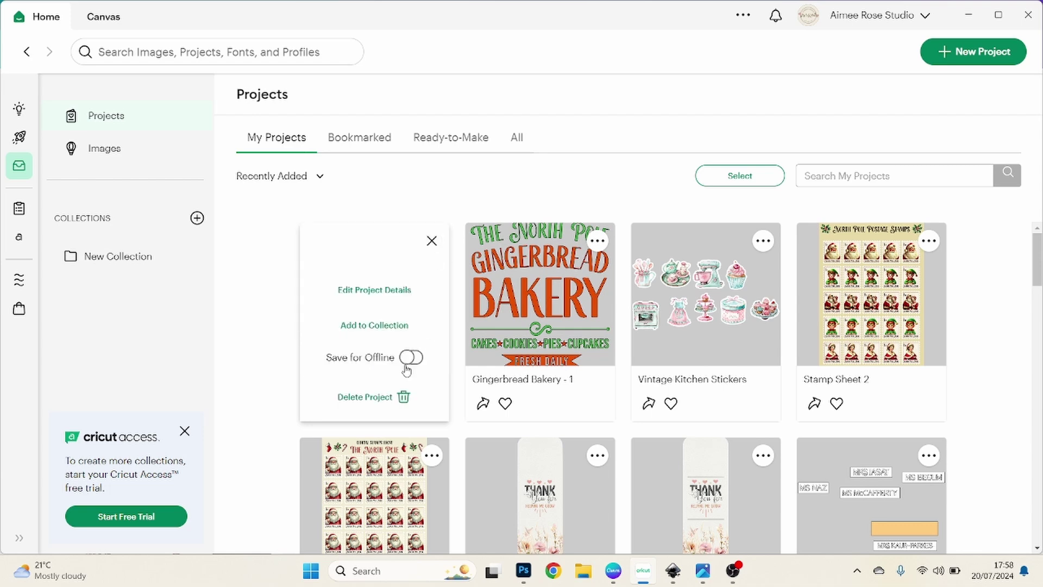
pyautogui.click(411, 362)
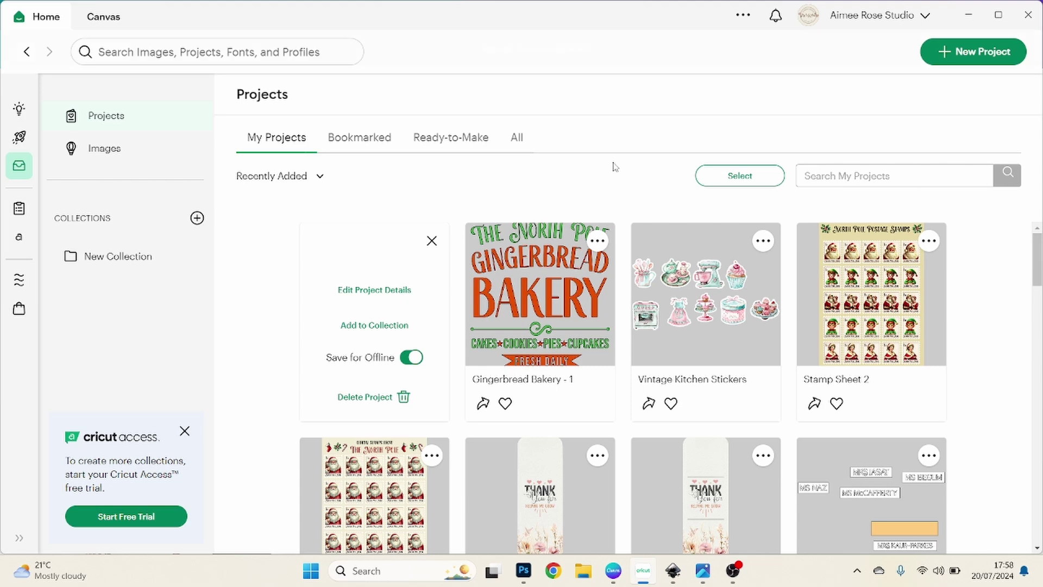
# Switch to File Explorer and open the .cricut-design-space folder inside the personal user folder on Local Disk (C:).
pyautogui.click(580, 575)
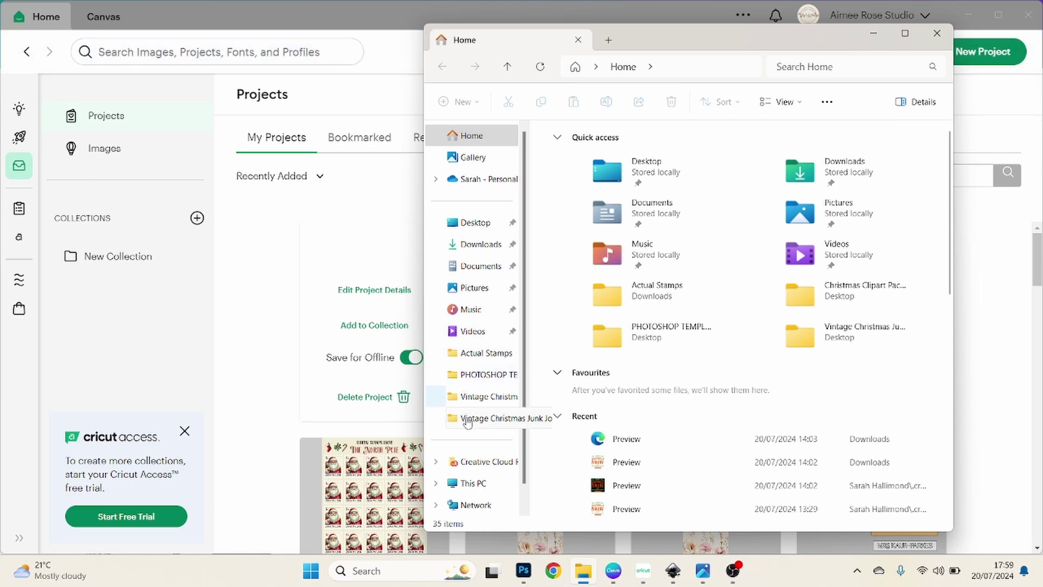
pyautogui.click(479, 484)
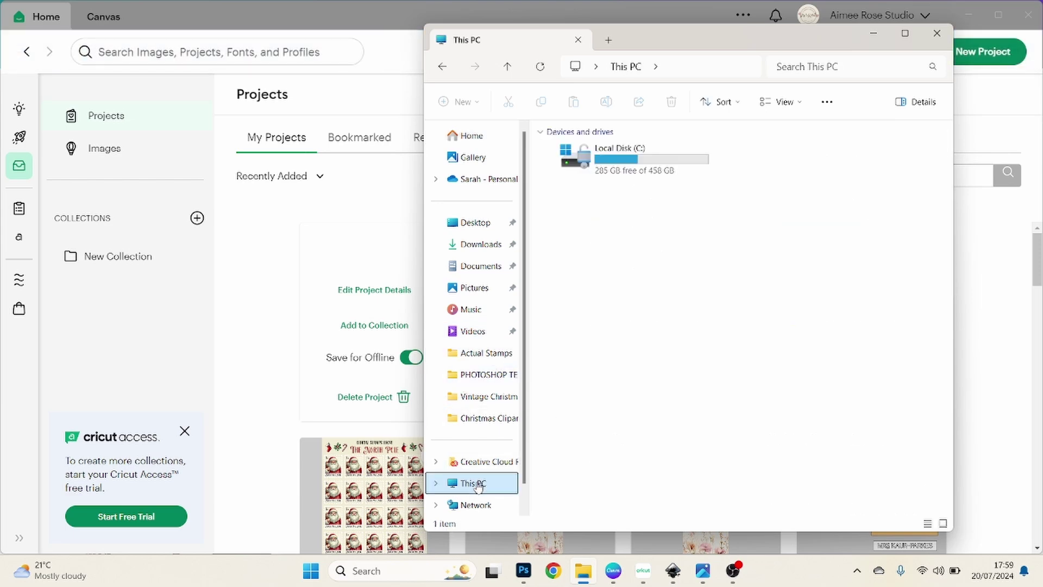
pyautogui.doubleClick(619, 162)
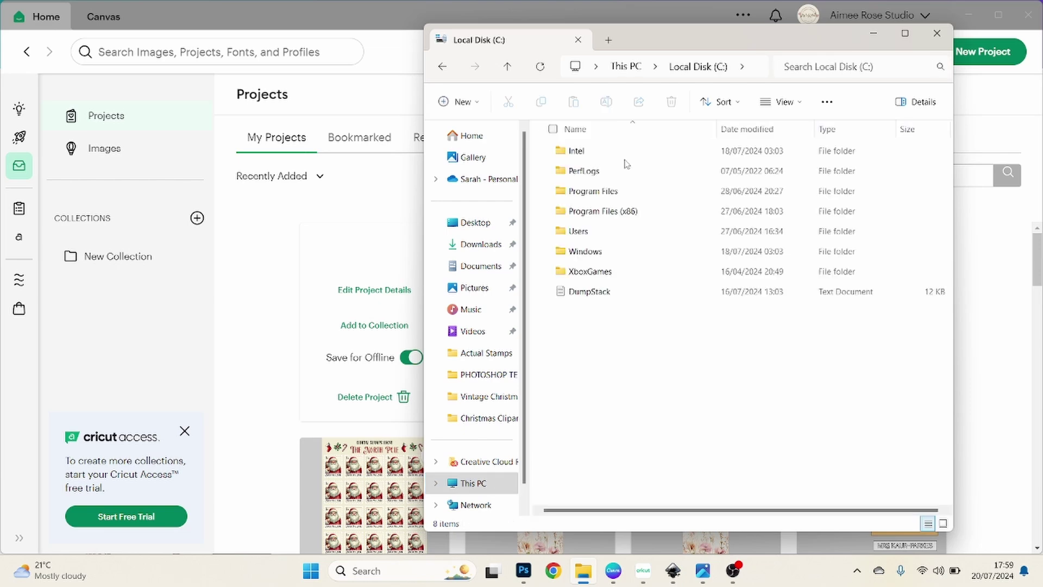
pyautogui.doubleClick(585, 234)
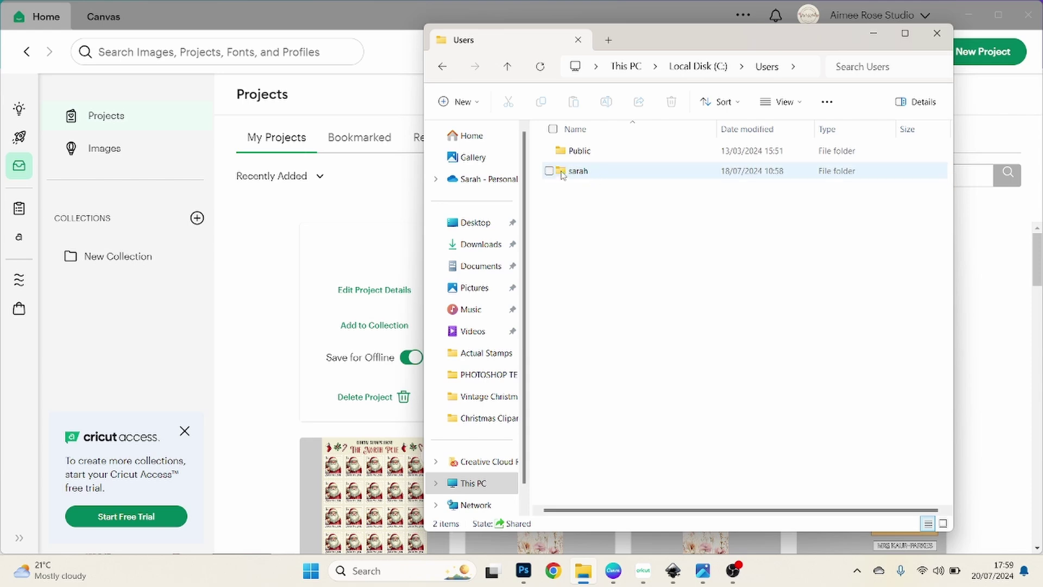
pyautogui.doubleClick(577, 171)
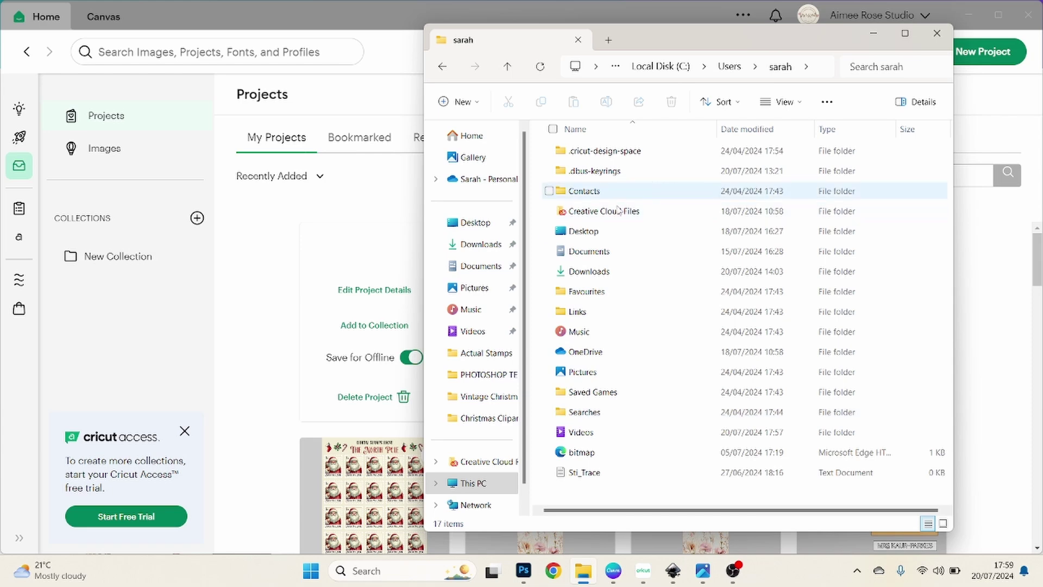
pyautogui.moveTo(582, 157)
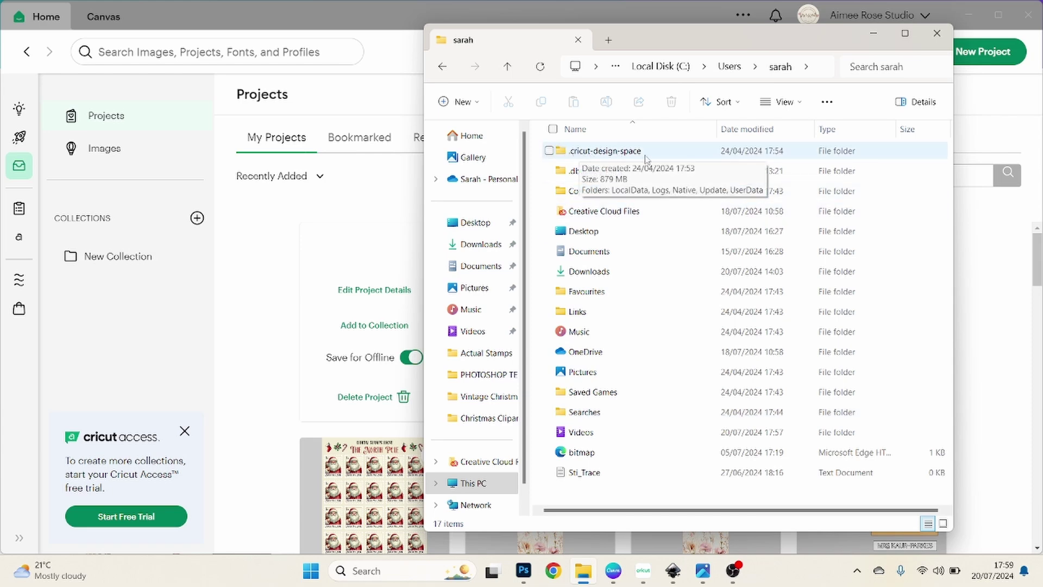
pyautogui.doubleClick(607, 152)
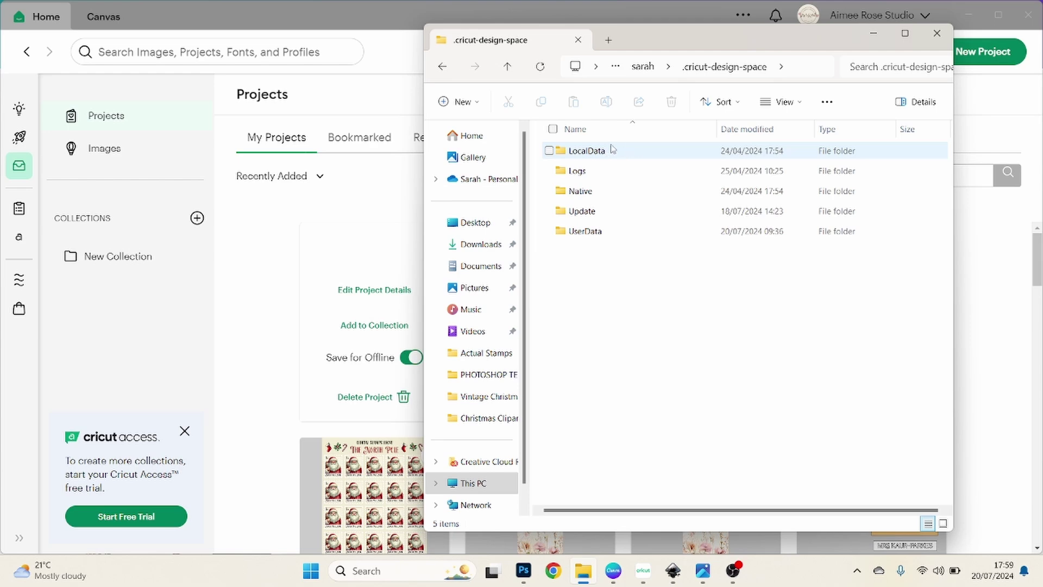
# Go through LocalData, the numbered account folder and Canvas, and open the most recently modified project folder.
pyautogui.doubleClick(595, 153)
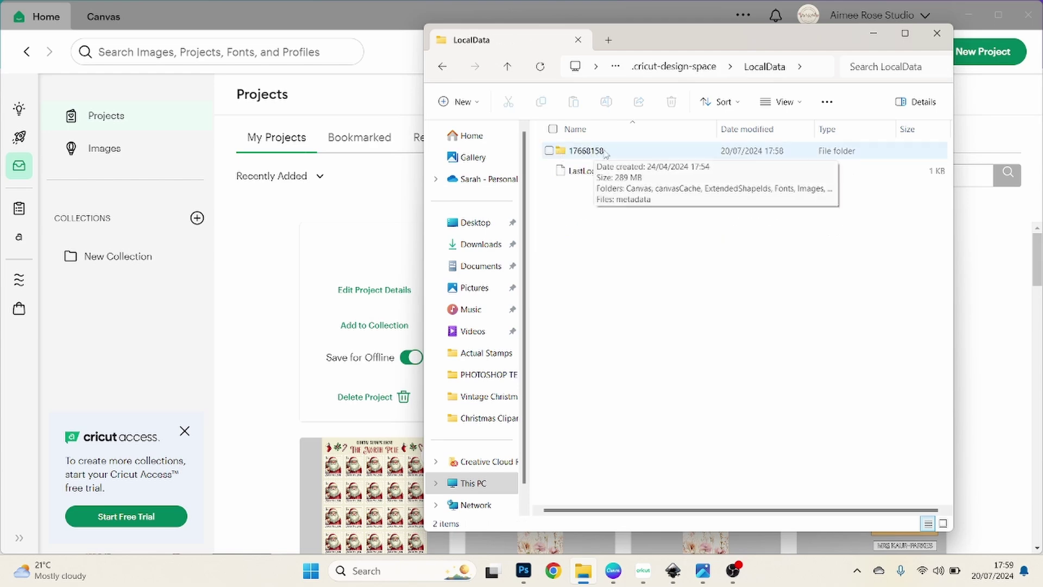
pyautogui.doubleClick(579, 153)
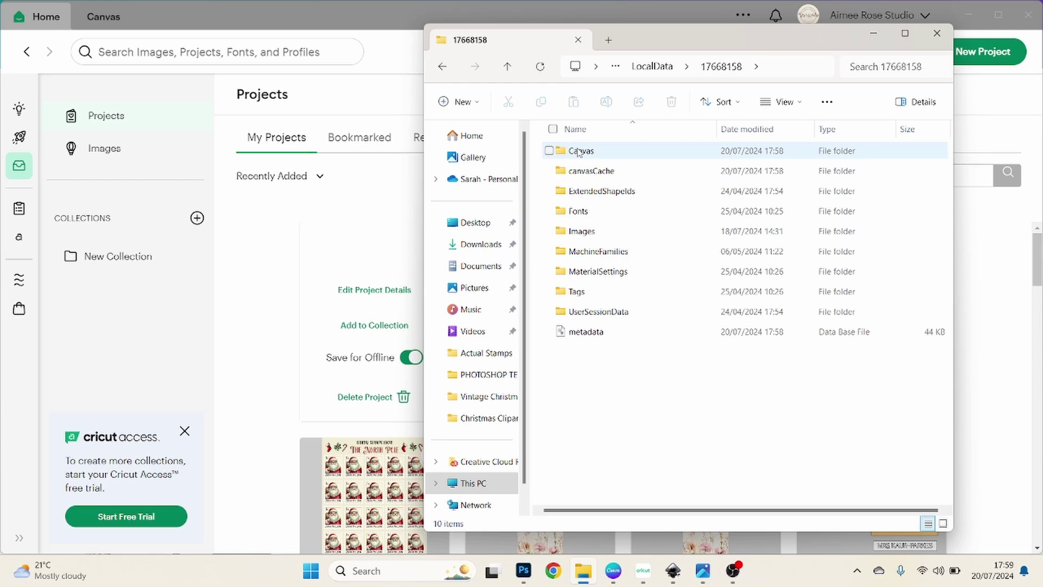
pyautogui.click(602, 156)
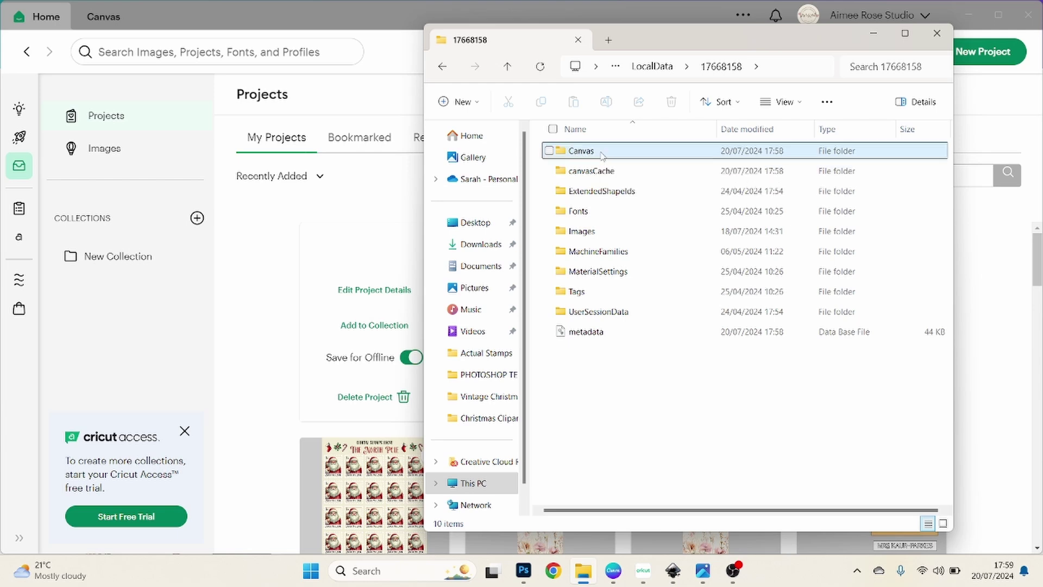
pyautogui.doubleClick(603, 156)
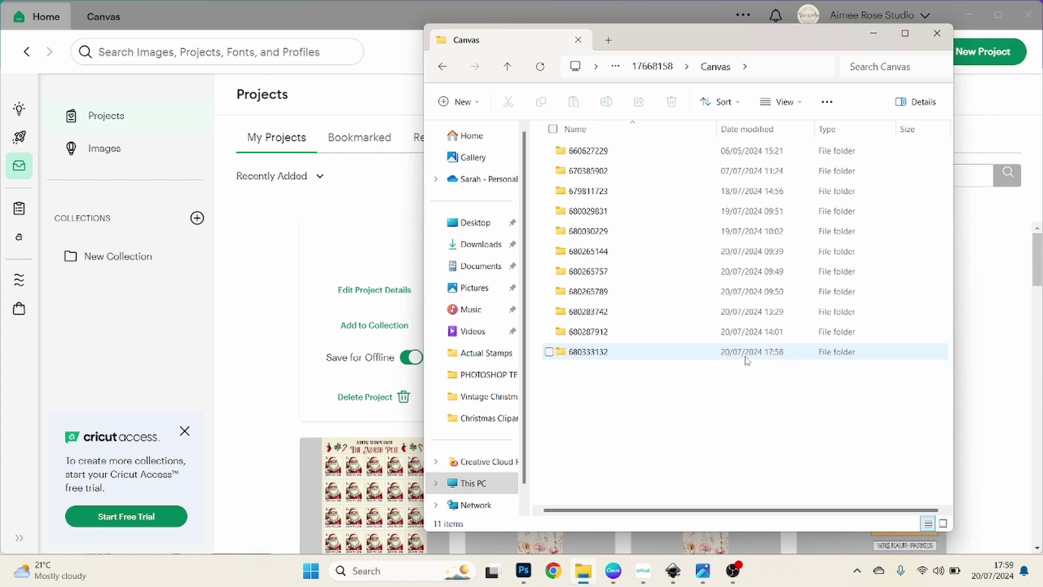
pyautogui.doubleClick(597, 354)
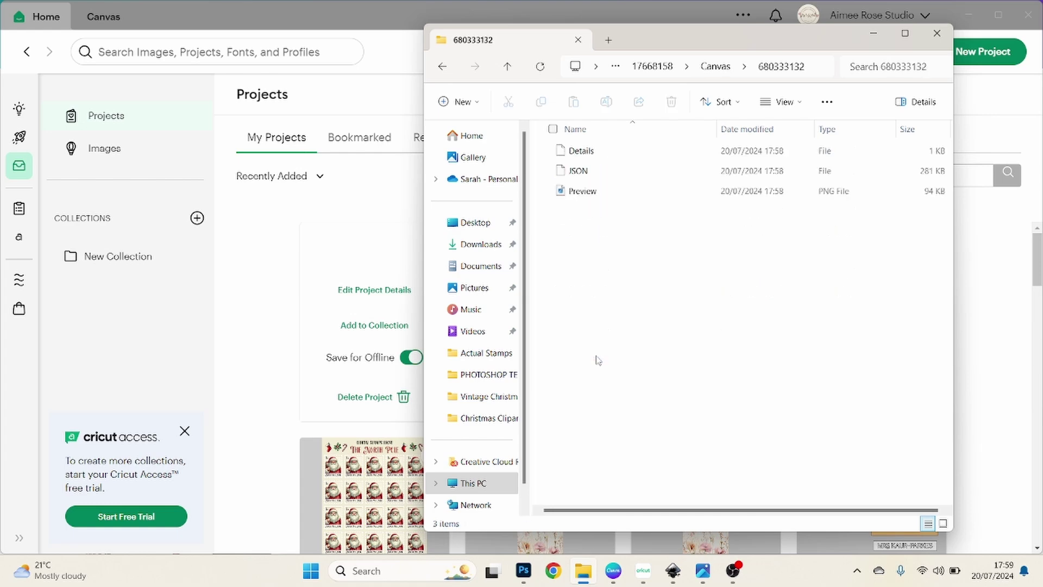
# Open the project's Preview image, save a copy to Downloads as the PNG file "Gingerbread Bakery", and close the image viewer.
pyautogui.click(601, 199)
pyautogui.doubleClick(600, 198)
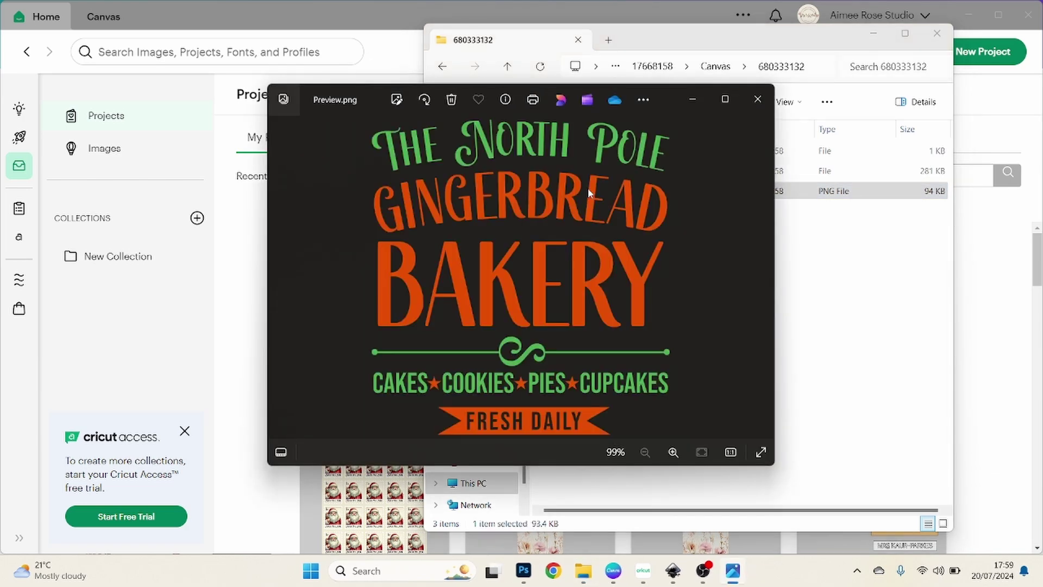
pyautogui.rightClick(503, 186)
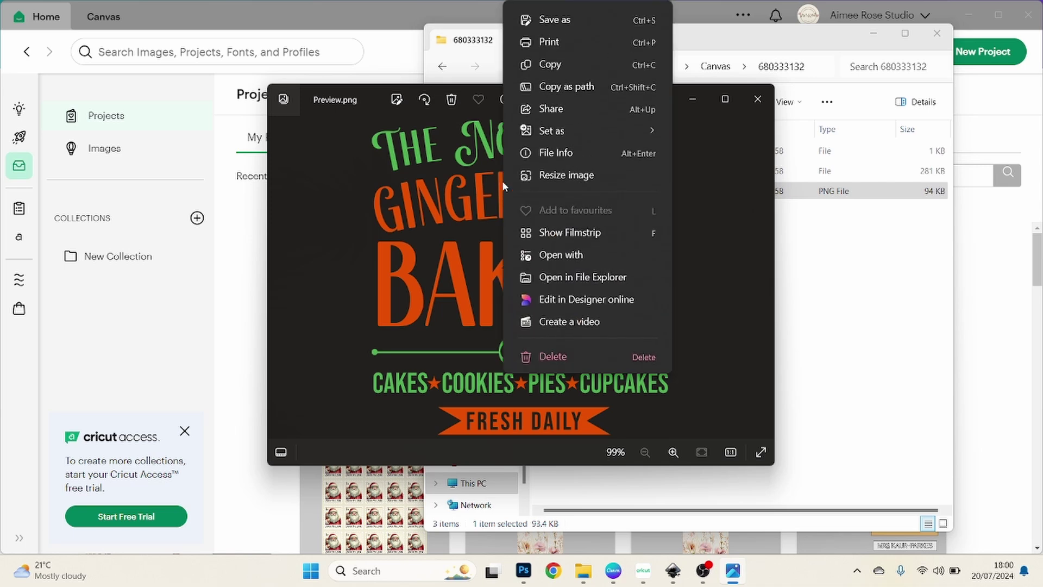
pyautogui.click(565, 20)
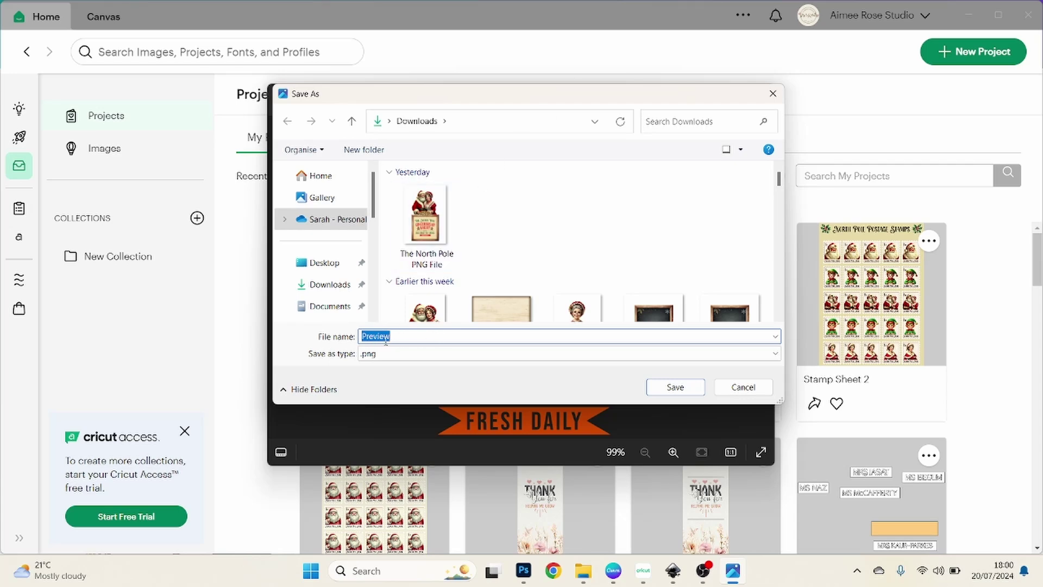
pyautogui.write('Gingerbread Bakery')
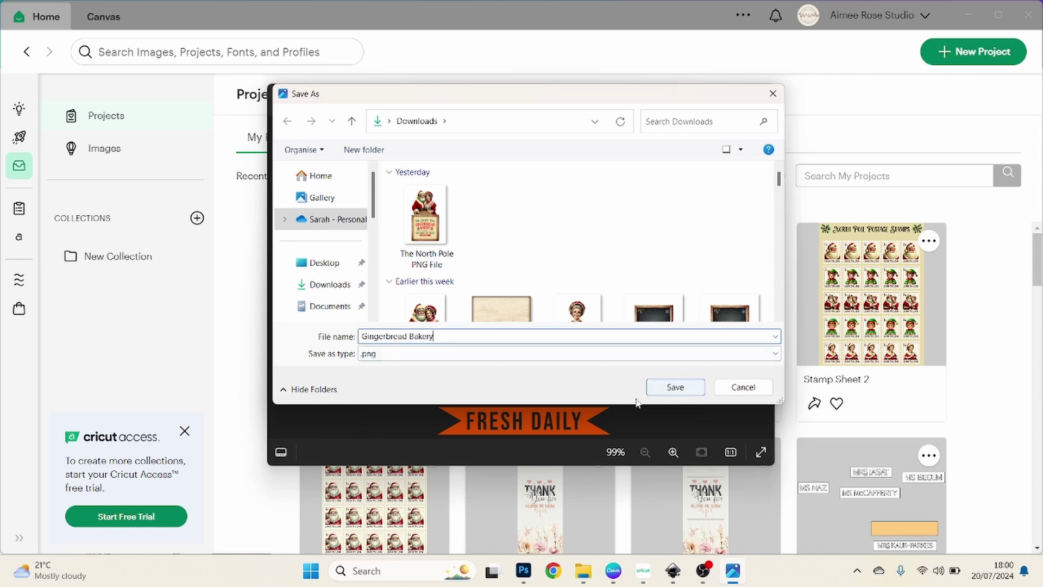
pyautogui.click(673, 386)
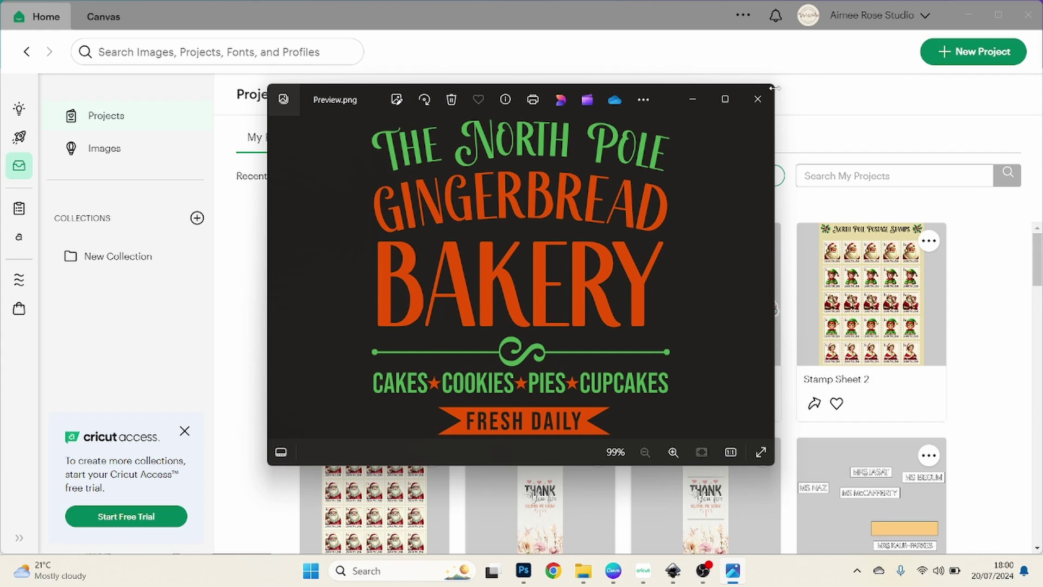
pyautogui.click(757, 98)
# Check the Downloads folder in File Explorer for the saved Gingerbread Bakery image.
pyautogui.click(590, 578)
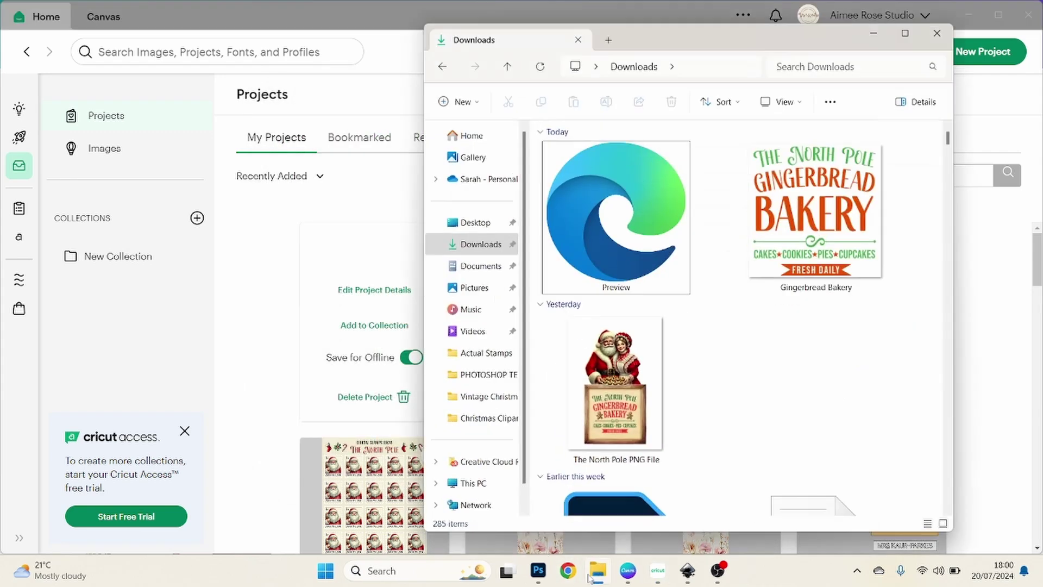
pyautogui.click(495, 243)
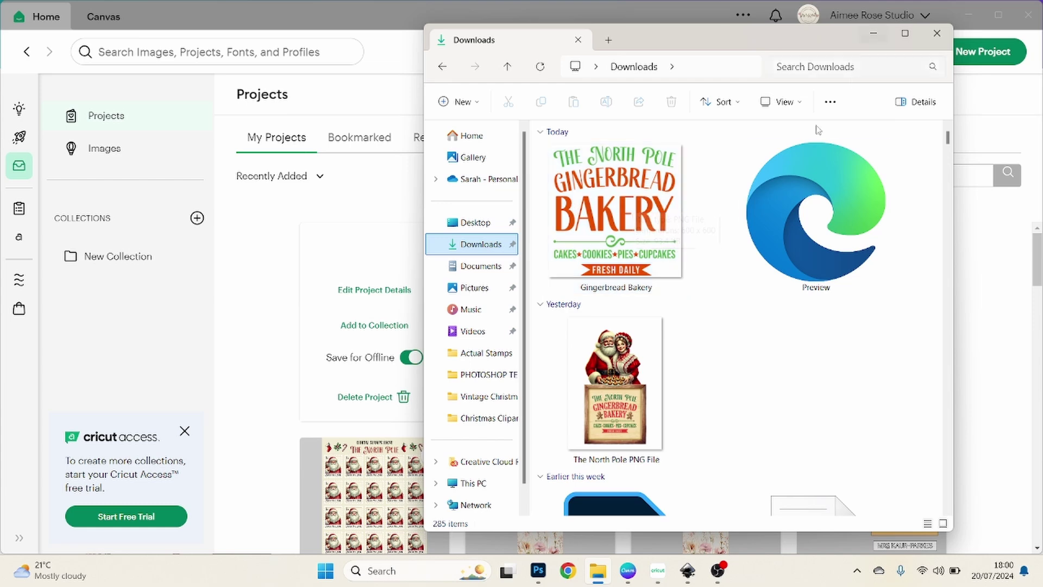
pyautogui.click(718, 577)
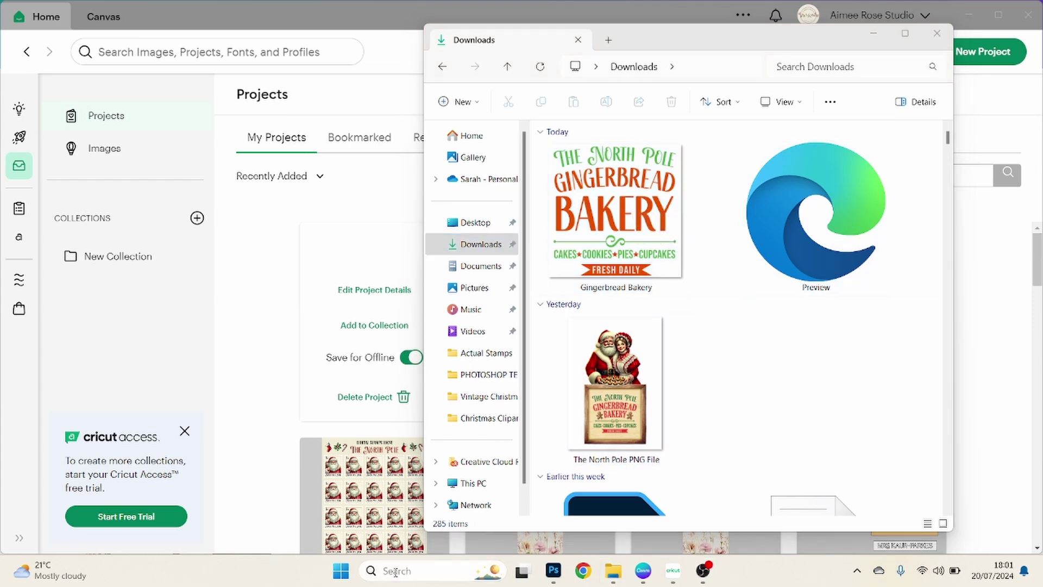
# Search Windows for Inkscape, launch it, and minimise the Downloads window covering its welcome screen.
pyautogui.click(396, 572)
pyautogui.write('i')
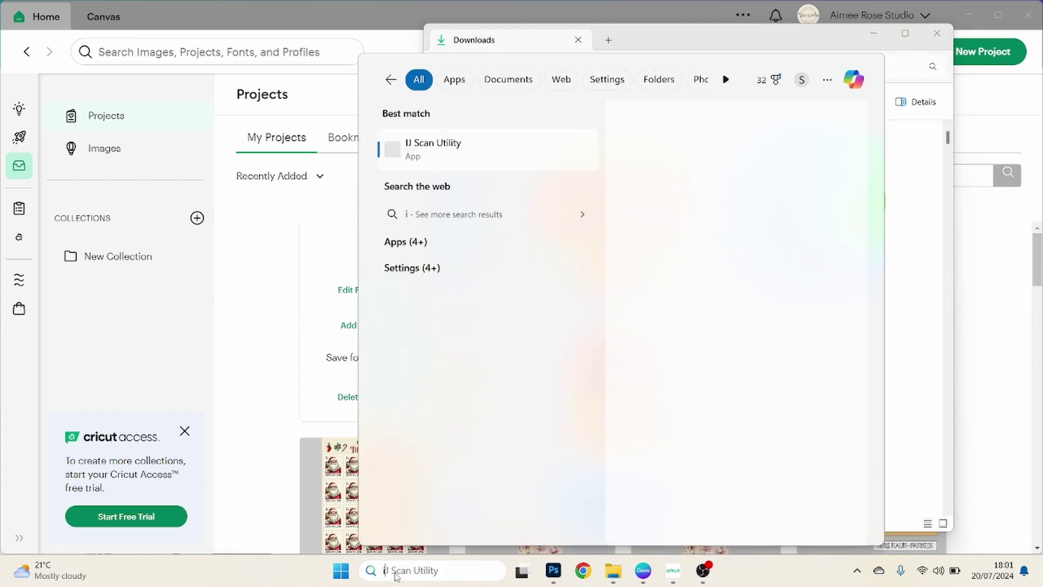
pyautogui.write('nkscap')
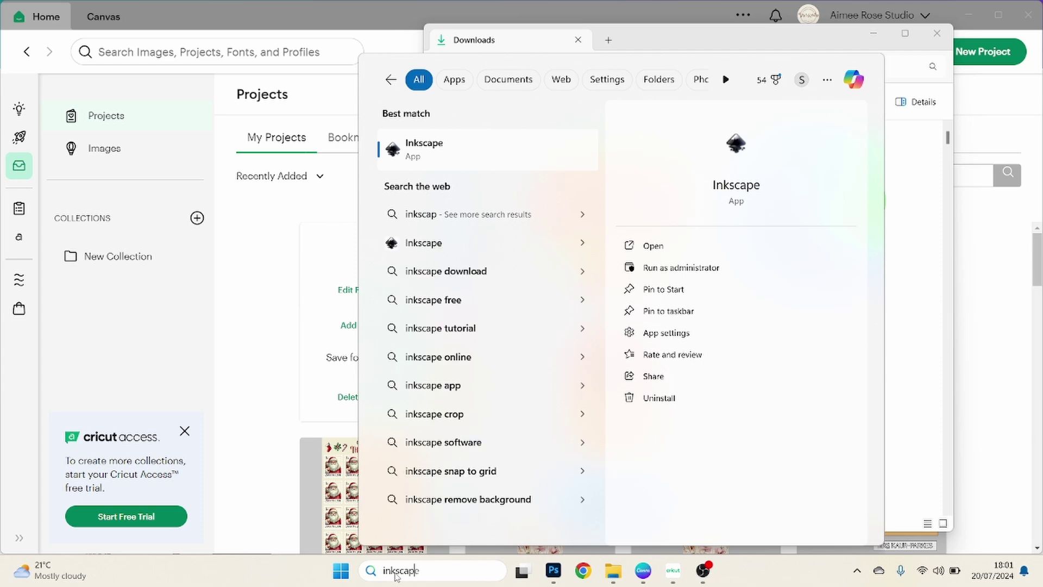
pyautogui.click(438, 150)
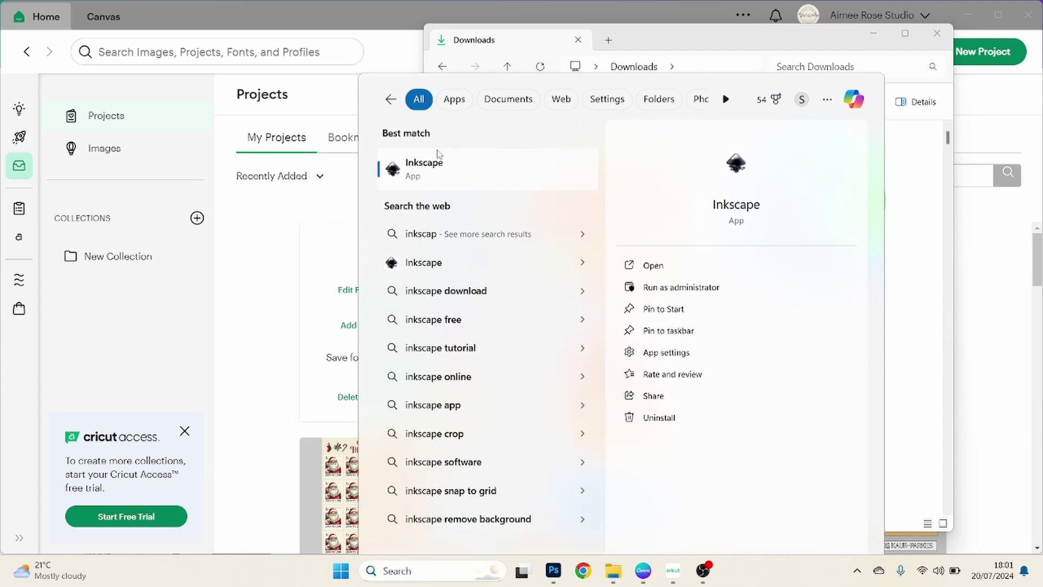
pyautogui.rightClick(438, 151)
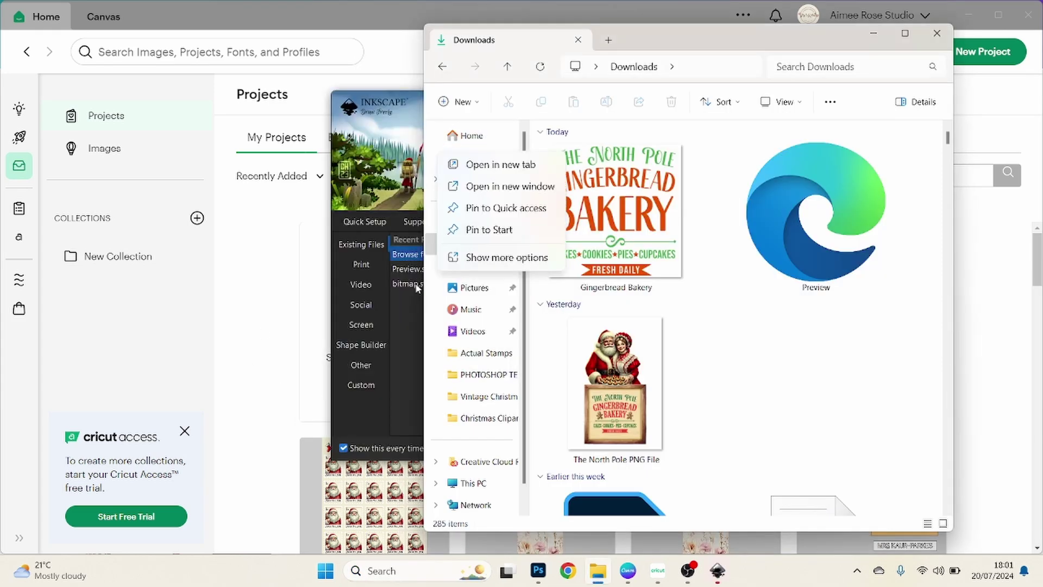
pyautogui.click(874, 33)
# Open the Gingerbread Bakery PNG from Downloads in Inkscape, embedding it with DPI from file and rendering mode None (auto).
pyautogui.click(581, 447)
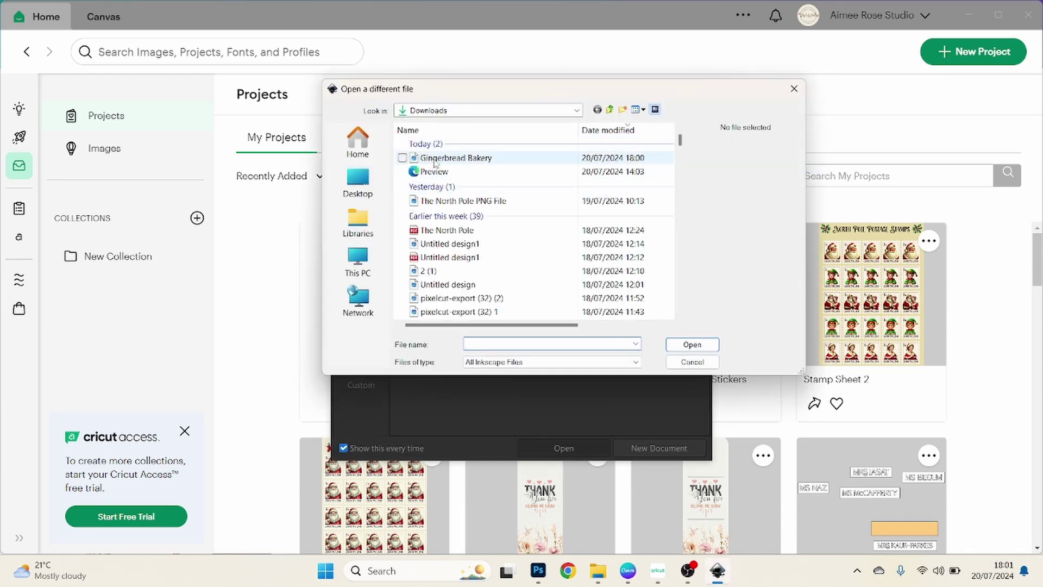
pyautogui.click(445, 159)
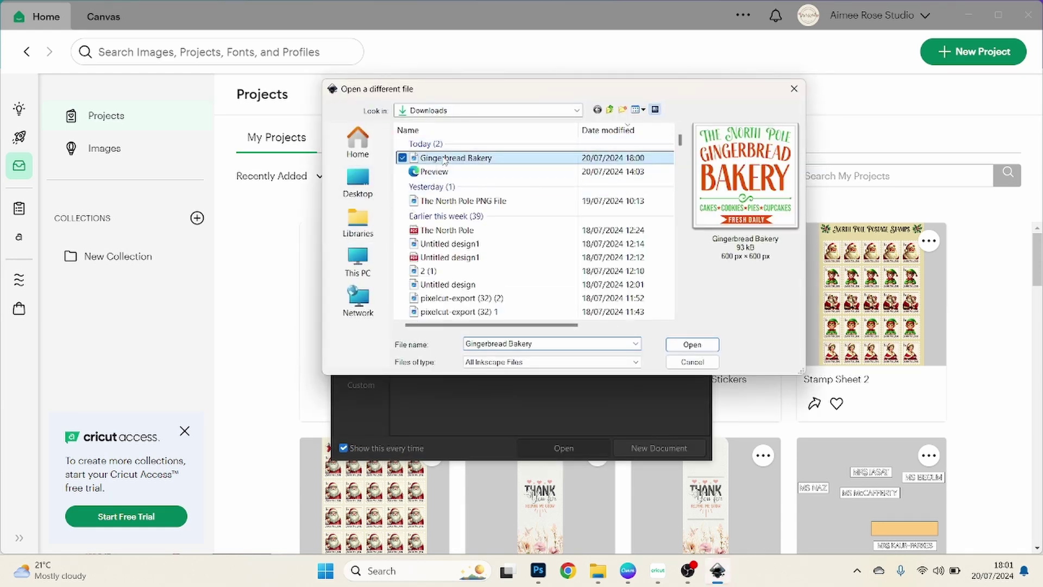
pyautogui.click(694, 344)
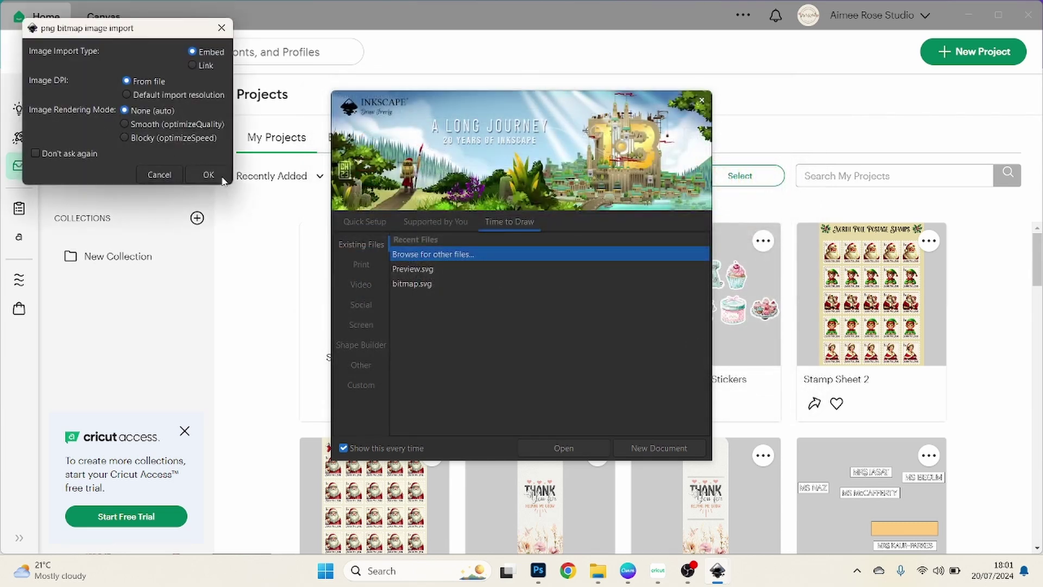
pyautogui.click(222, 179)
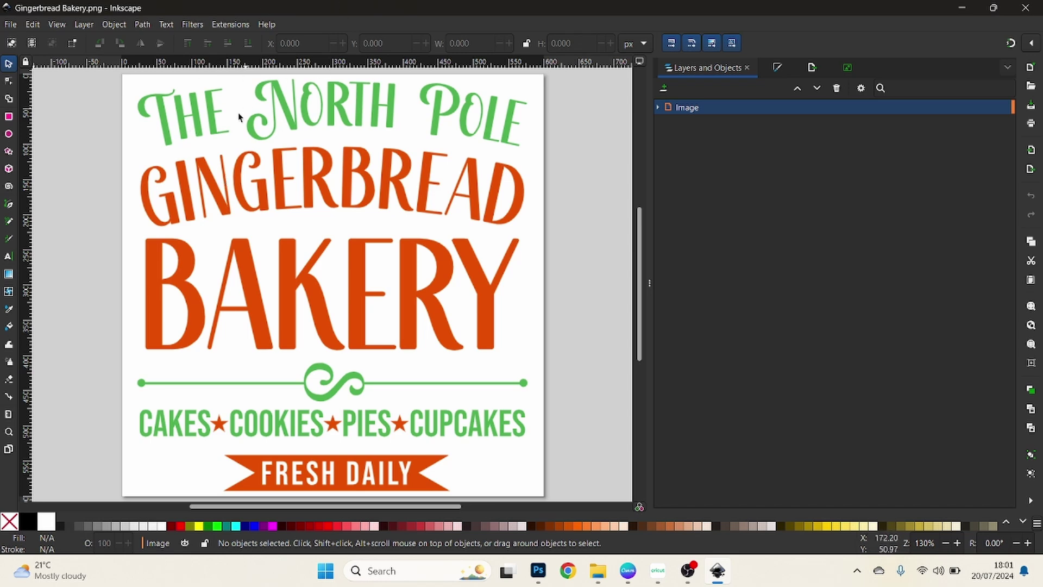
# Select the Gingerbread Bakery image and set up a multicolour Trace Bitmap with the detection mode Colours.
pyautogui.click(200, 125)
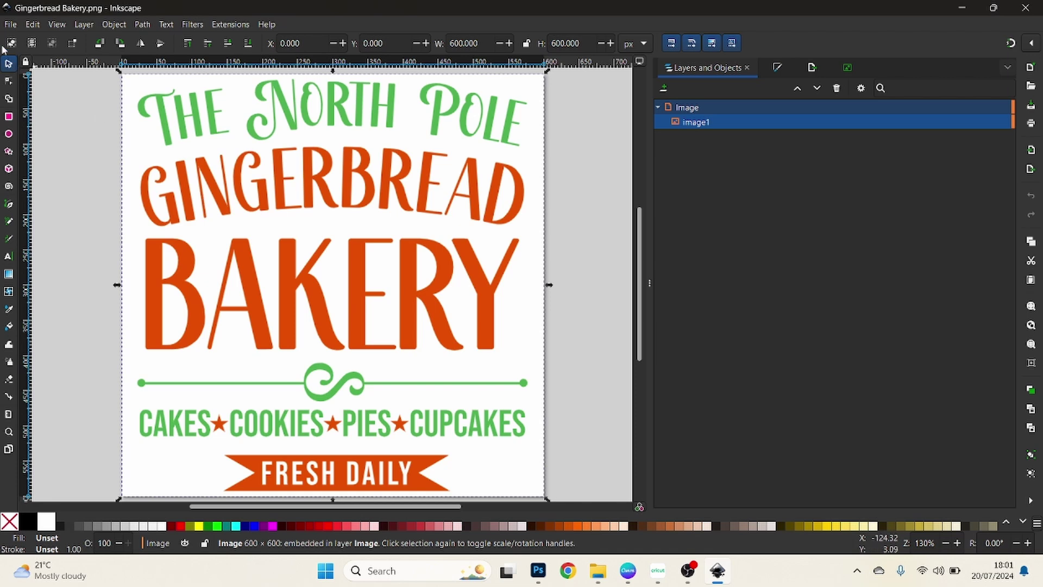
pyautogui.click(143, 25)
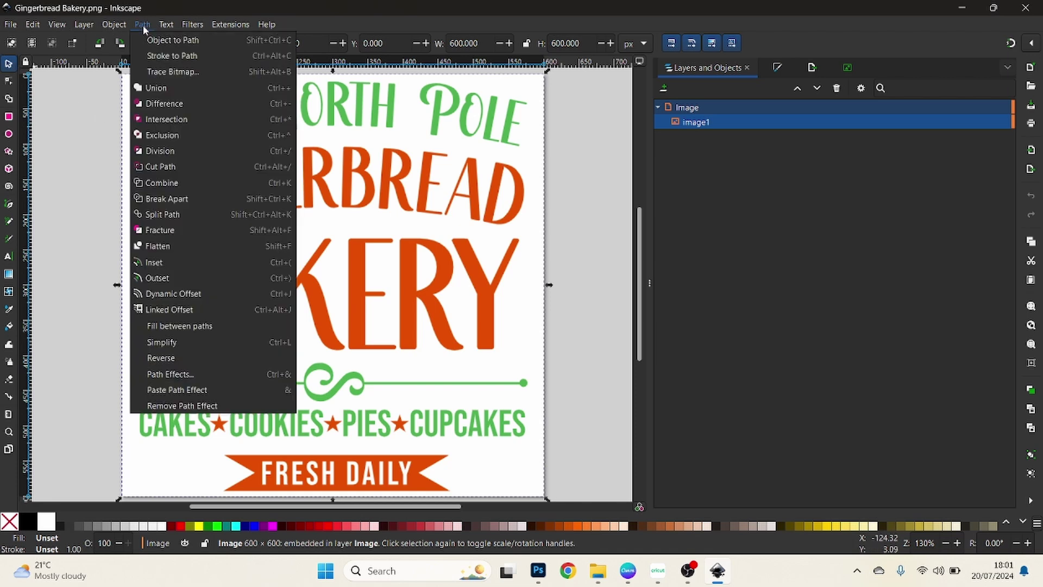
pyautogui.click(183, 72)
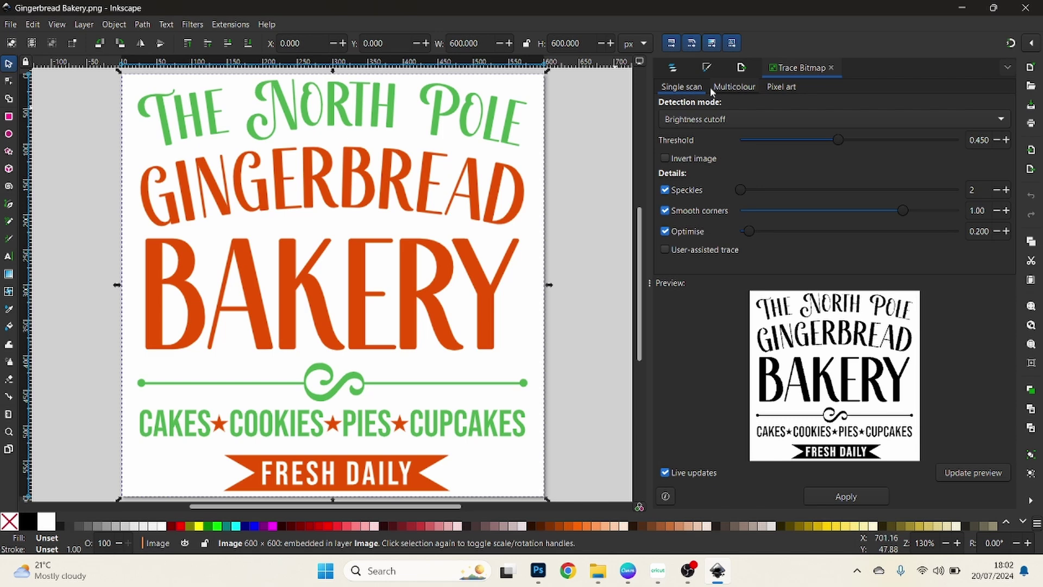
pyautogui.click(732, 88)
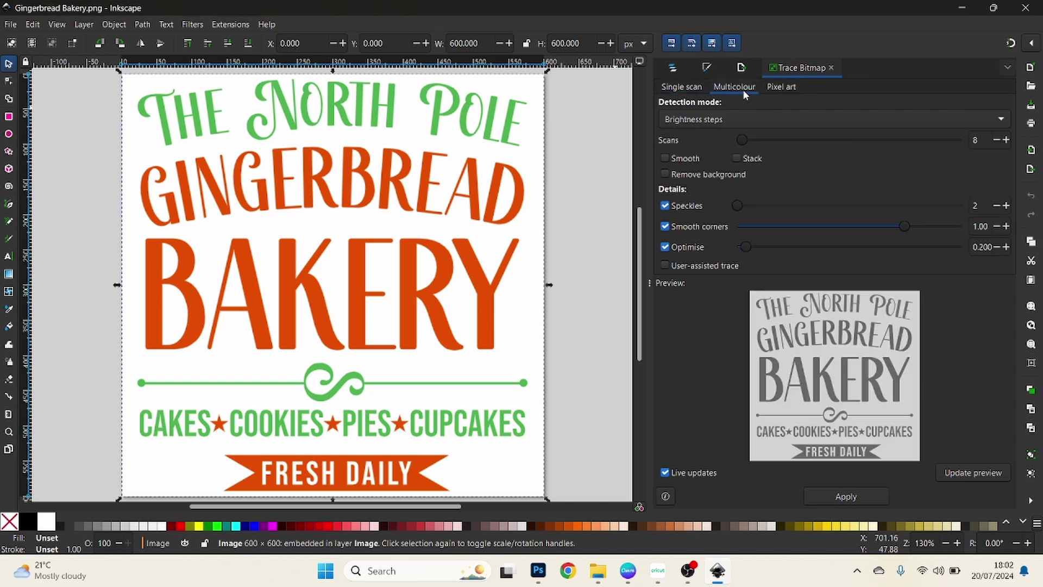
pyautogui.click(998, 121)
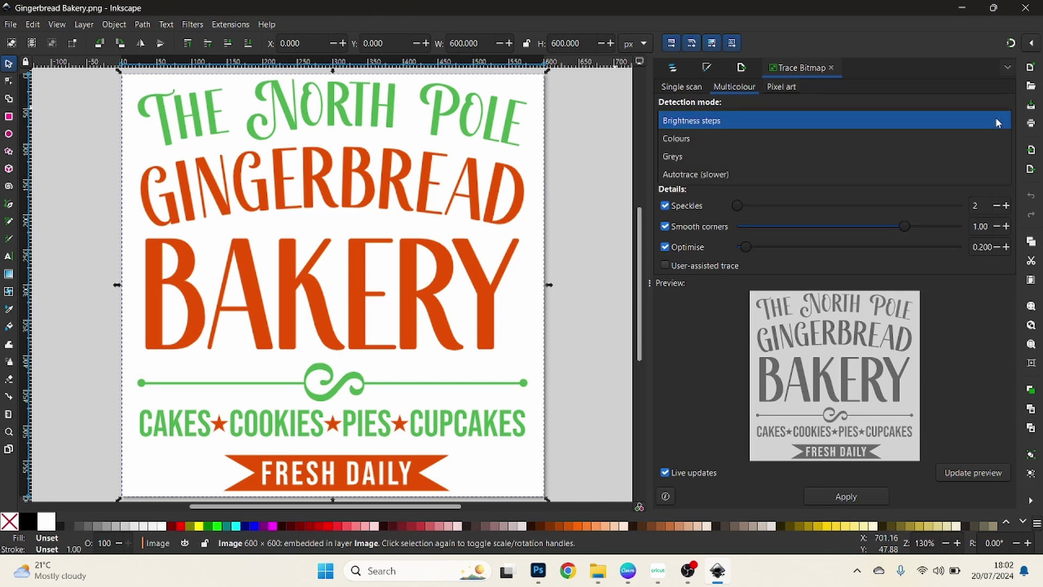
pyautogui.click(694, 138)
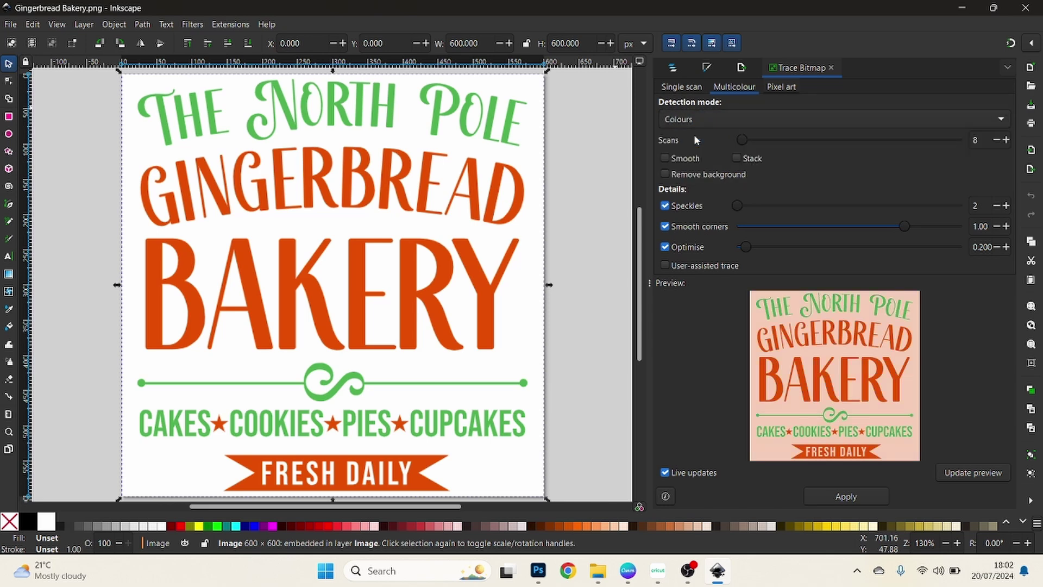
# Set the trace to 3 scans and apply it to the image.
pyautogui.click(996, 141)
pyautogui.click(996, 141)
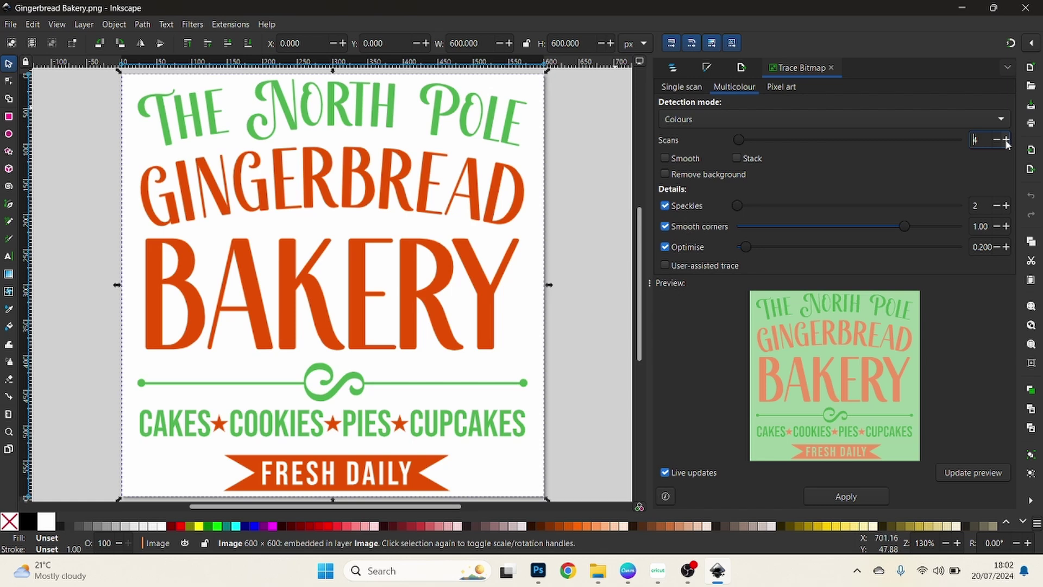
pyautogui.click(996, 144)
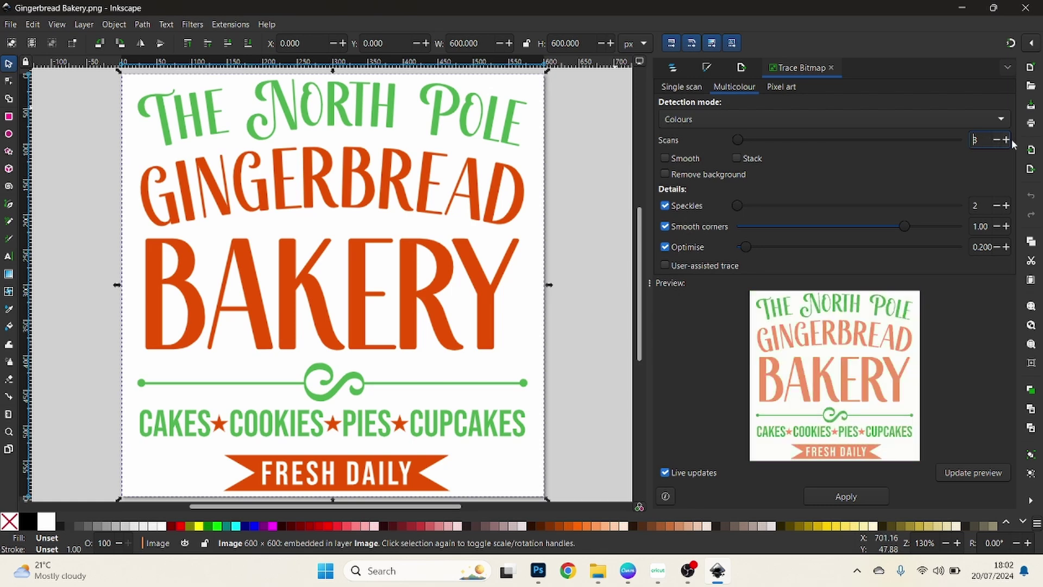
pyautogui.click(833, 502)
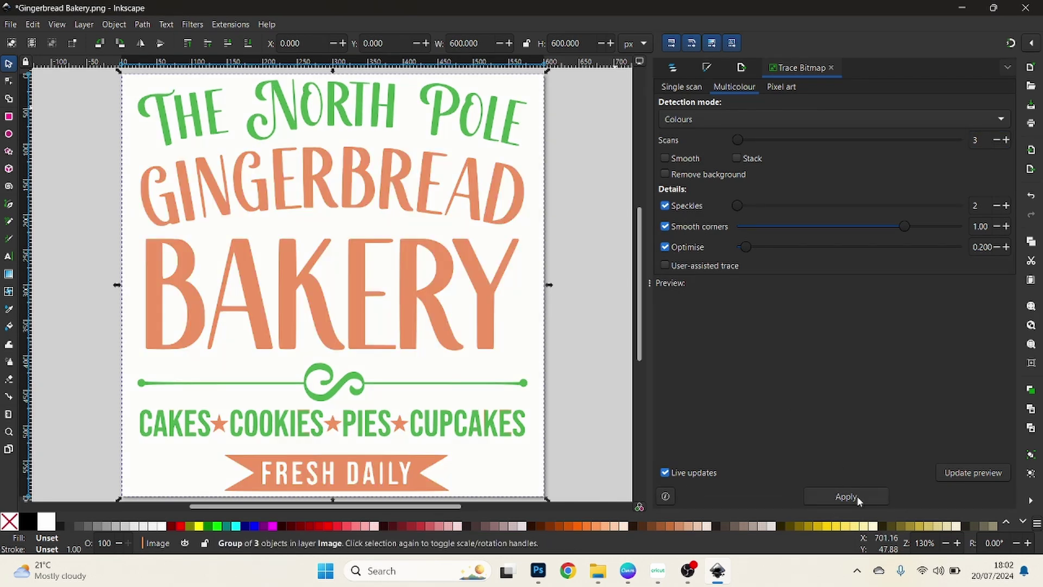
# Delete the original bitmap image1 from the layers and objects list, keeping the traced group g2.
pyautogui.click(679, 69)
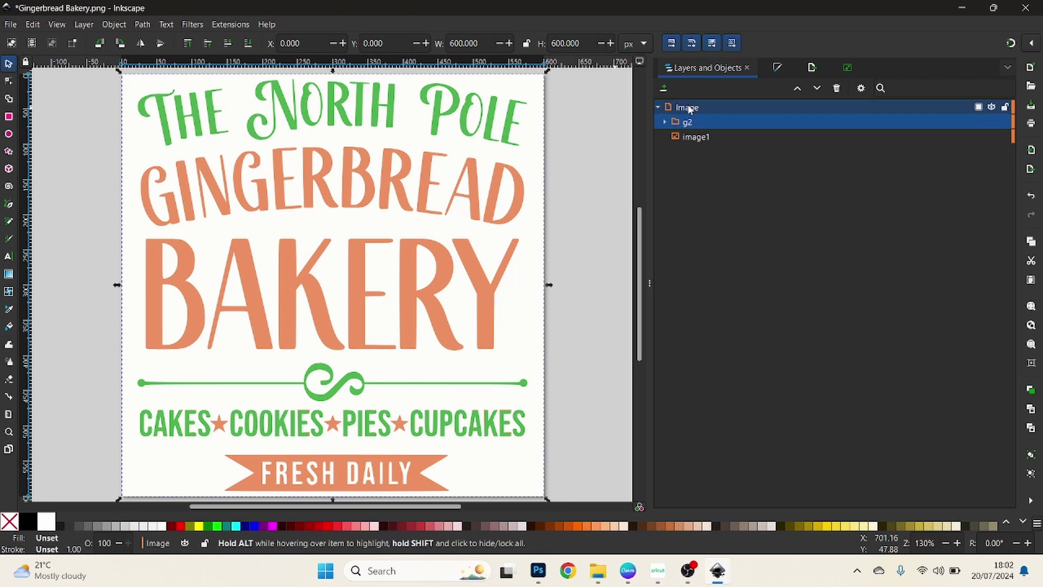
pyautogui.click(707, 141)
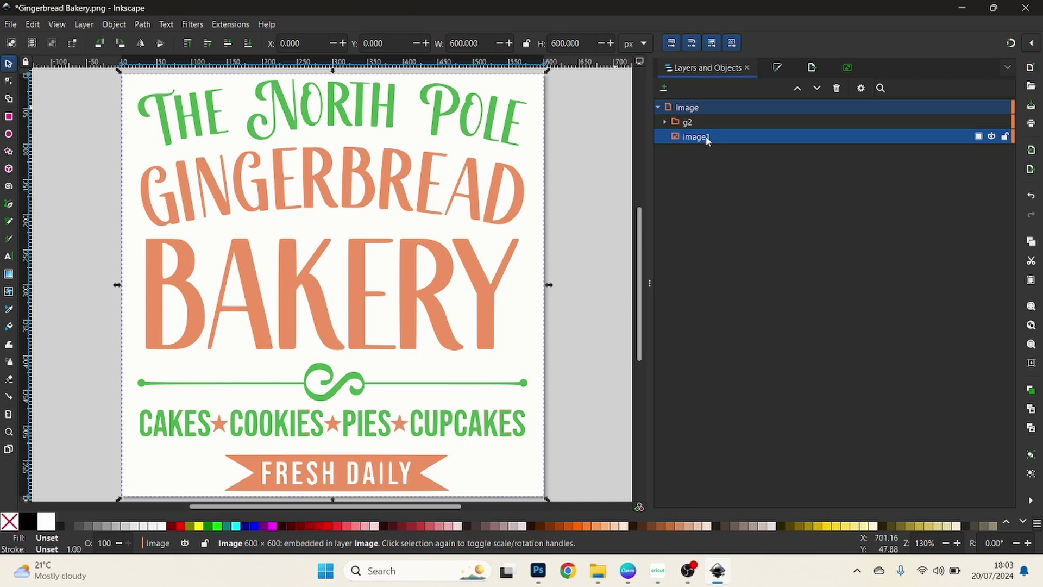
pyautogui.press('Delete')
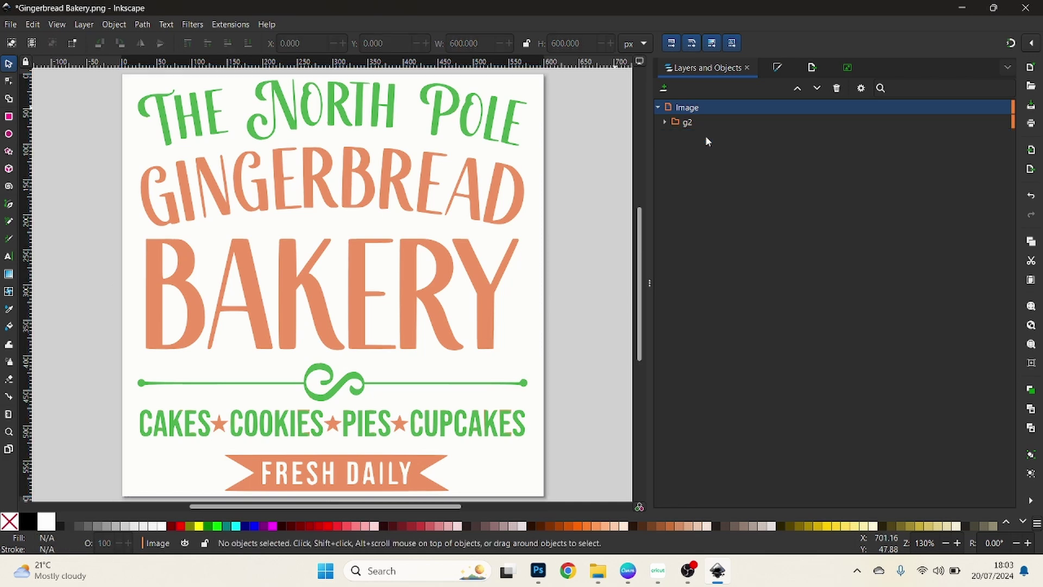
# Expand group g2 and hide and reshow path2 and path3 in turn to check which colour each holds.
pyautogui.click(665, 122)
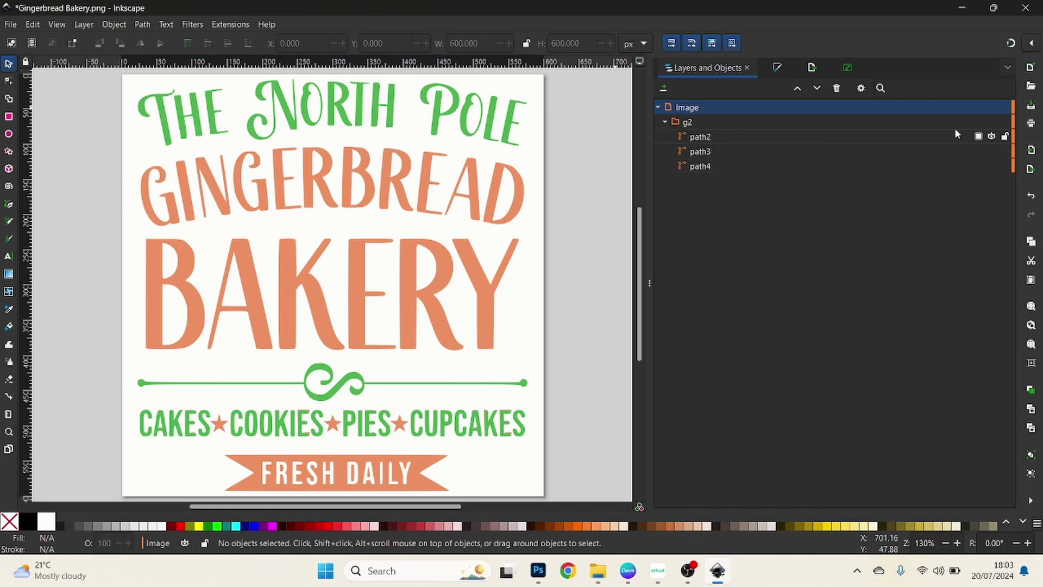
pyautogui.click(992, 137)
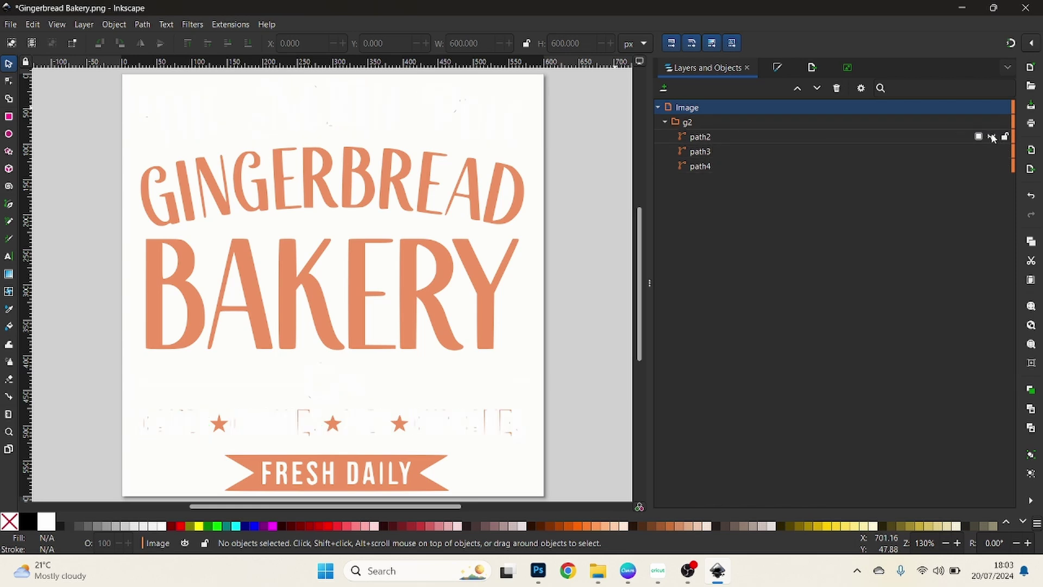
pyautogui.click(992, 137)
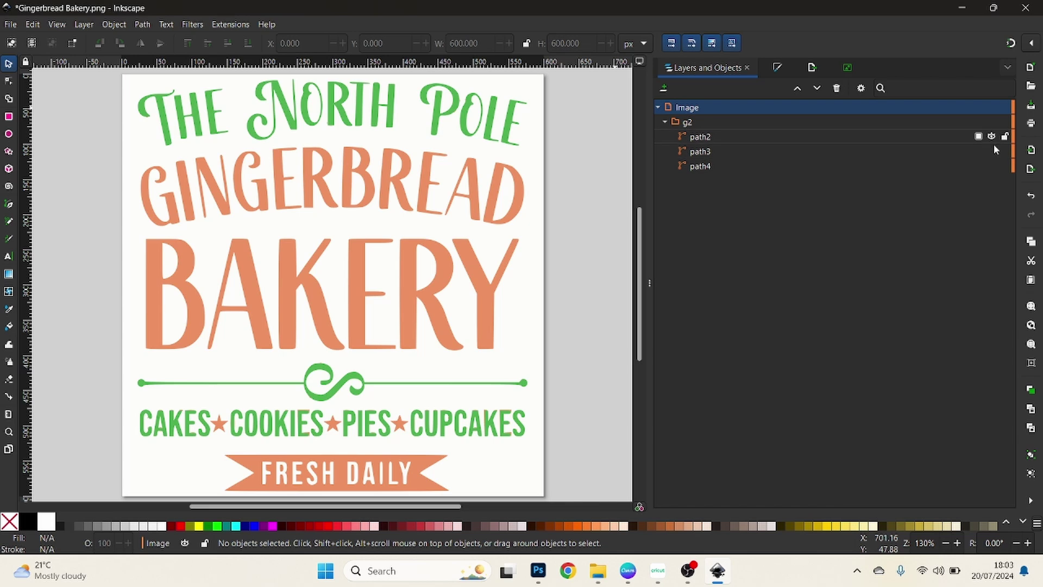
pyautogui.click(992, 152)
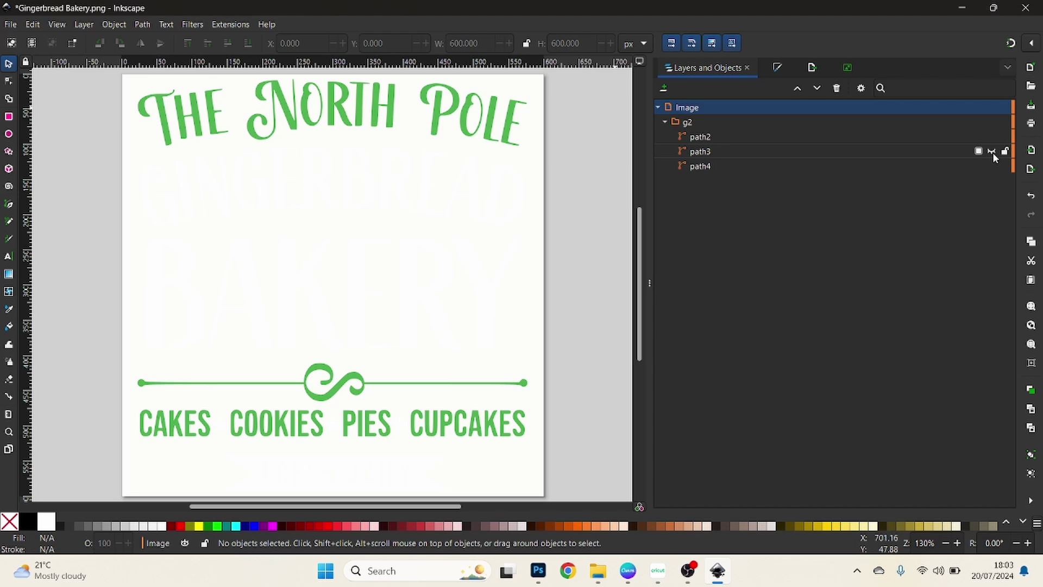
pyautogui.click(992, 152)
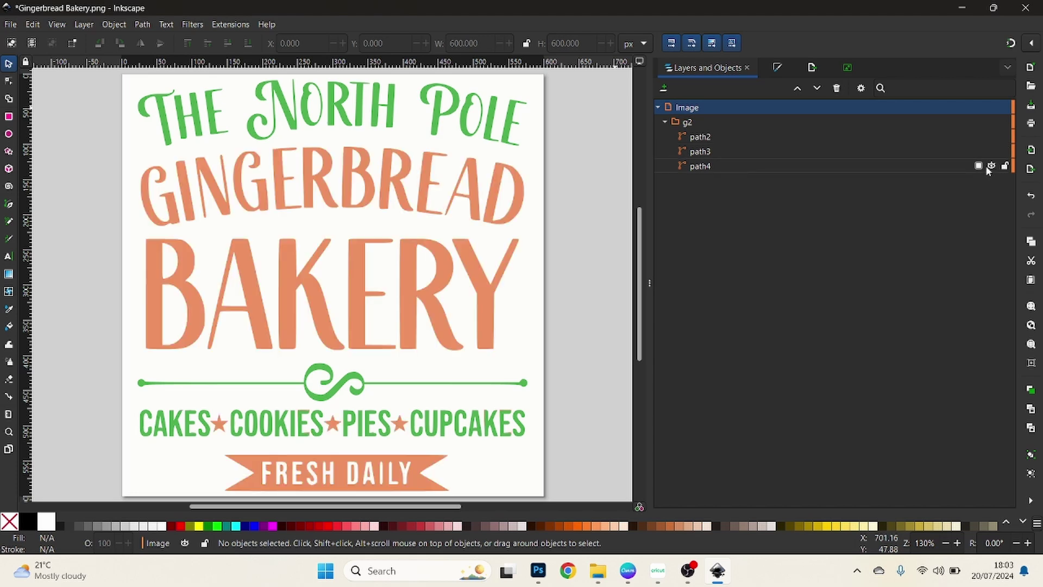
# Hide path4 to identify it as the background shape, and delete it from group g2.
pyautogui.click(988, 167)
pyautogui.click(922, 165)
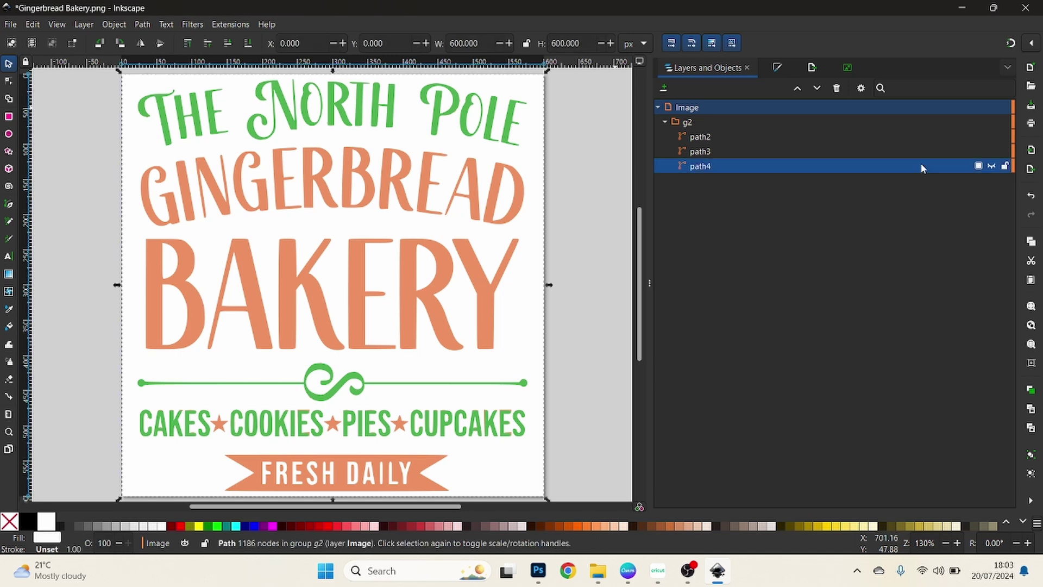
pyautogui.press('Delete')
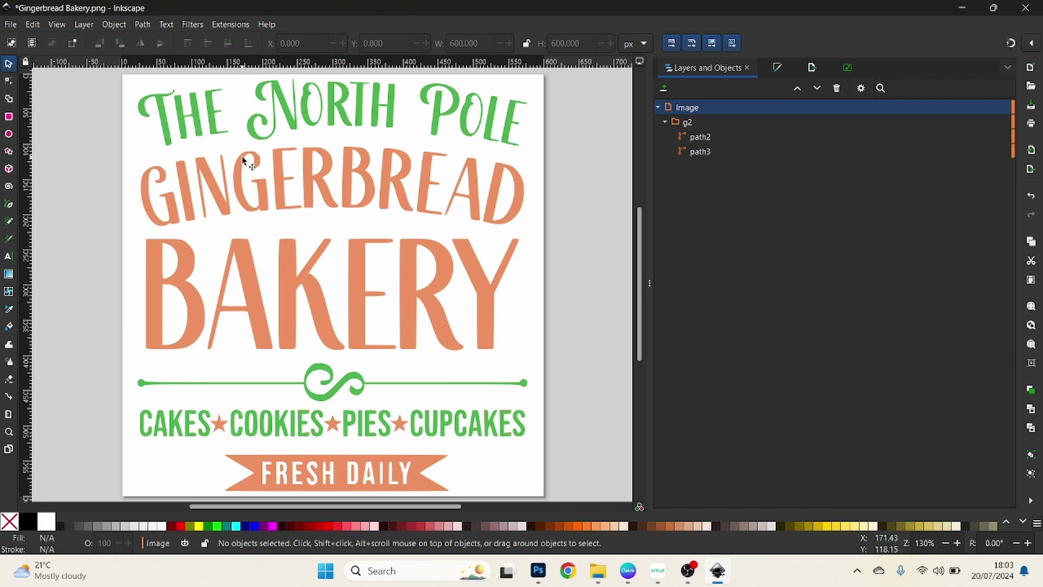
# Save the traced design in Downloads as an Inkscape SVG named "Gingerbread Bakery".
pyautogui.click(10, 24)
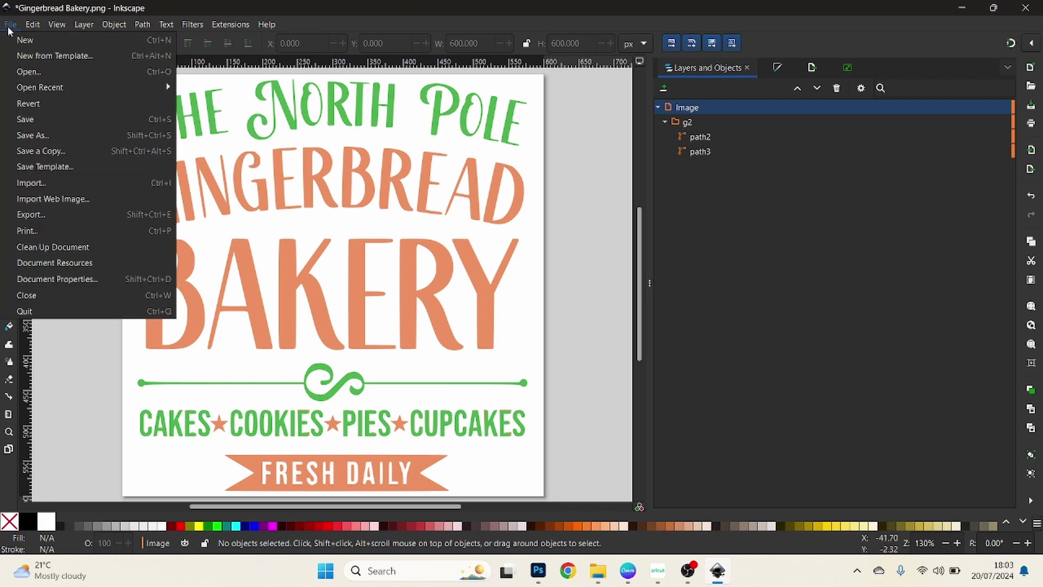
pyautogui.click(43, 135)
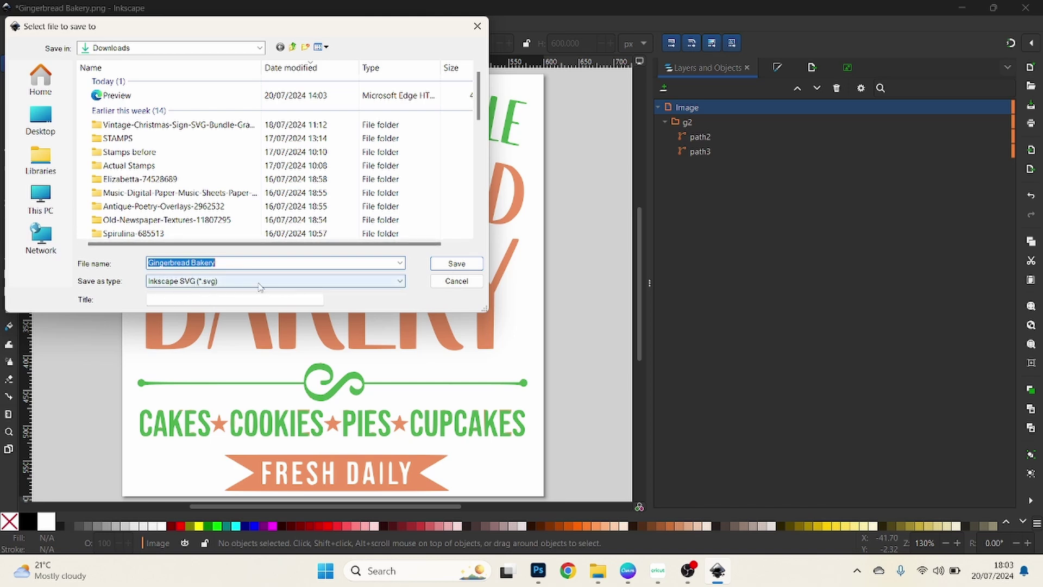
pyautogui.click(457, 264)
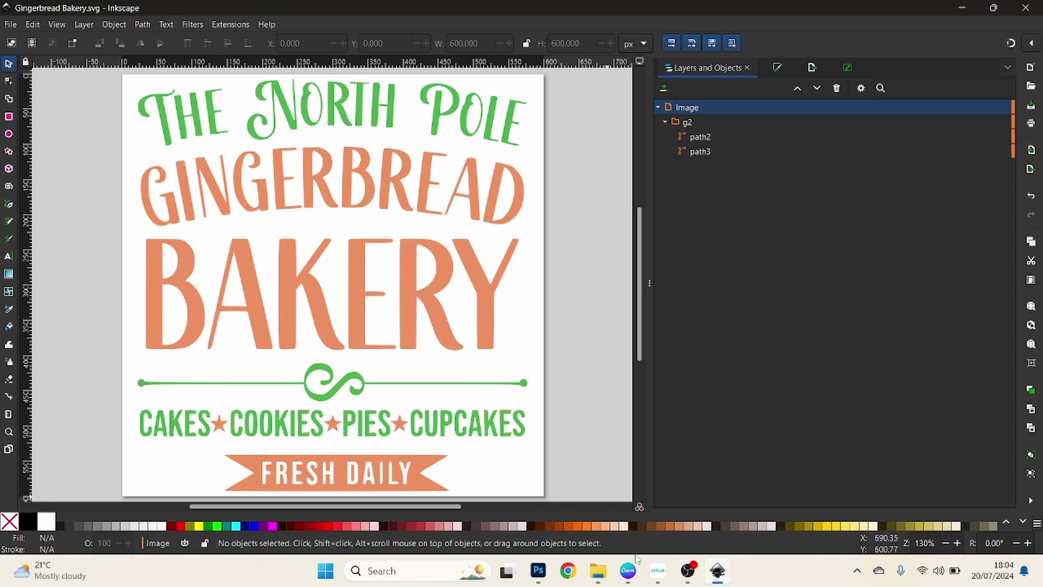
# Switch to Canva, upload the Gingerbread Bakery SVG from the Downloads folder, and add it to the blank page.
pyautogui.click(627, 575)
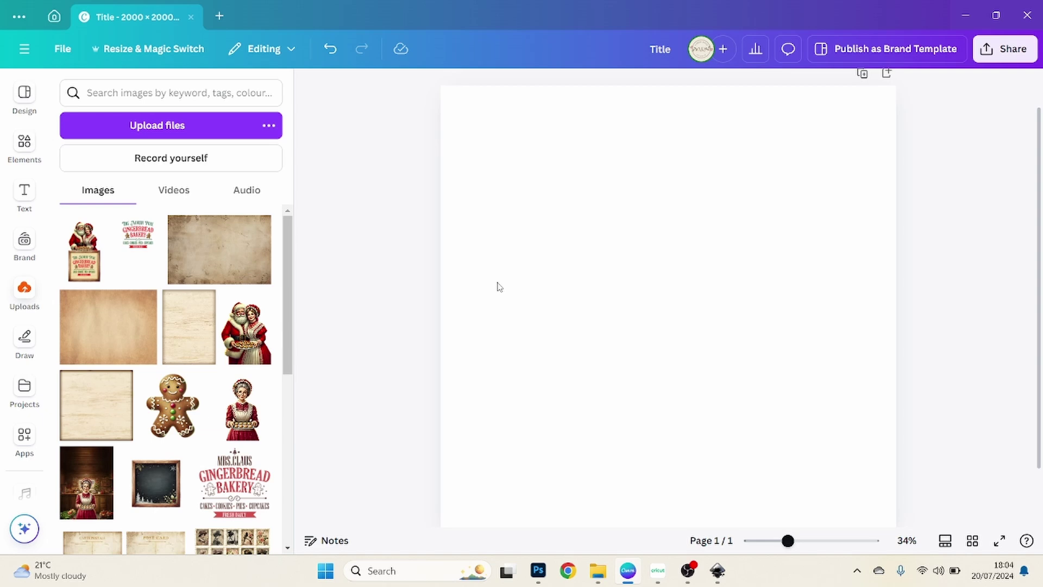
pyautogui.click(604, 570)
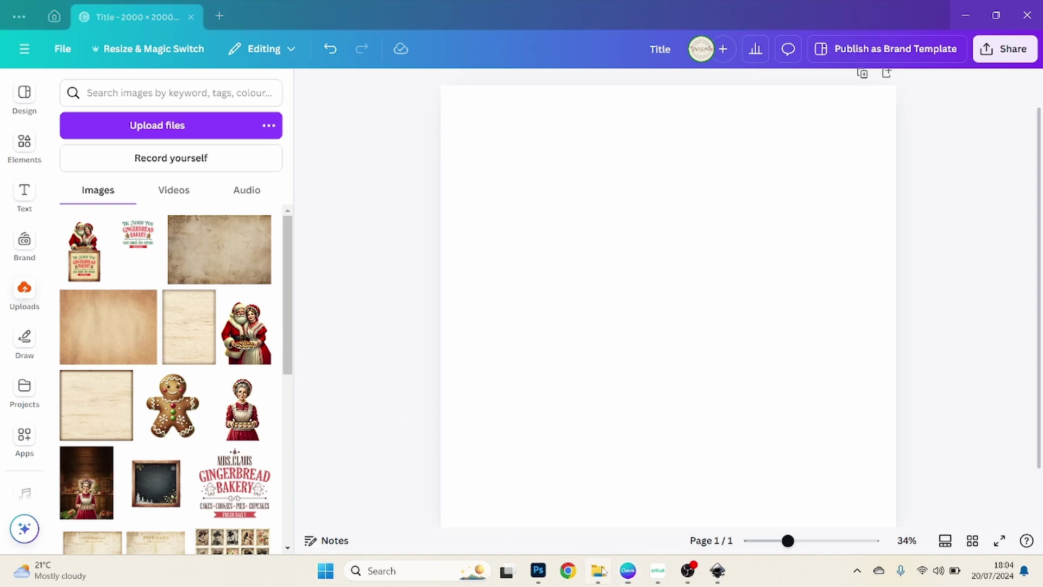
pyautogui.click(482, 248)
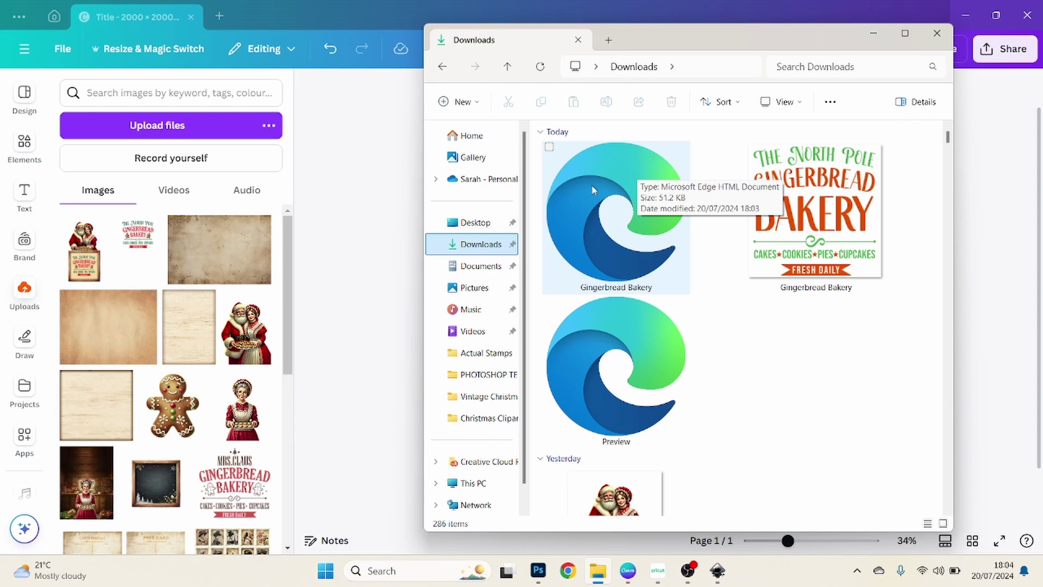
pyautogui.moveTo(630, 166); pyautogui.dragTo(83, 280)
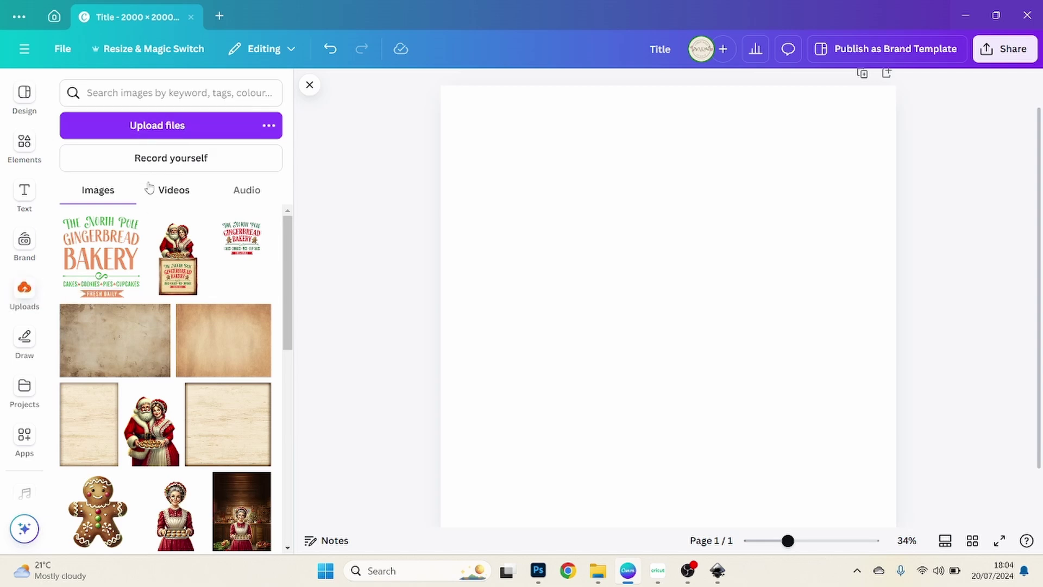
pyautogui.click(112, 248)
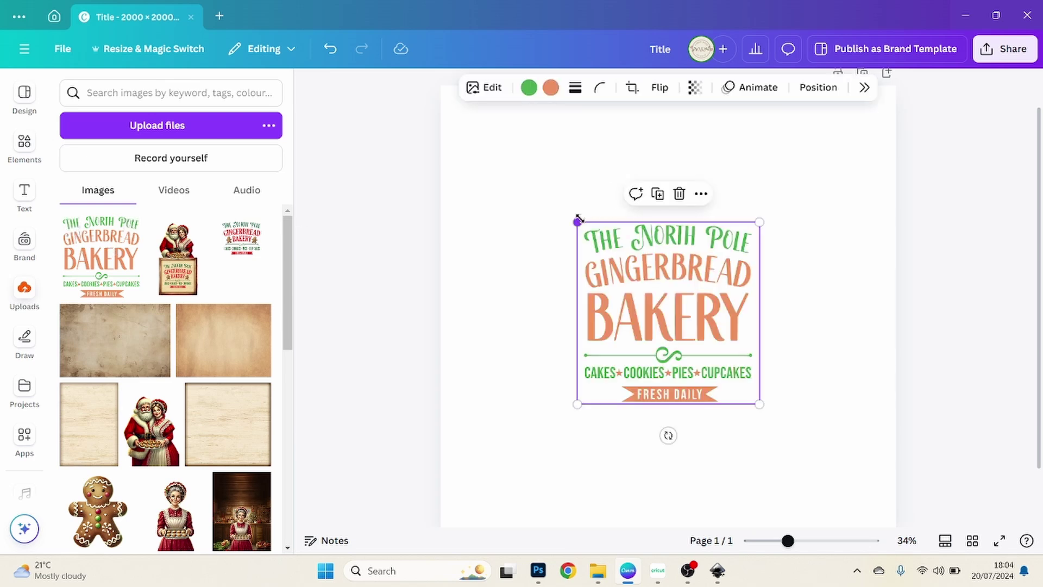
# Enlarge the Gingerbread Bakery graphic from its opposite corners until it nearly fills the page, and deselect it.
pyautogui.moveTo(578, 219); pyautogui.dragTo(468, 112)
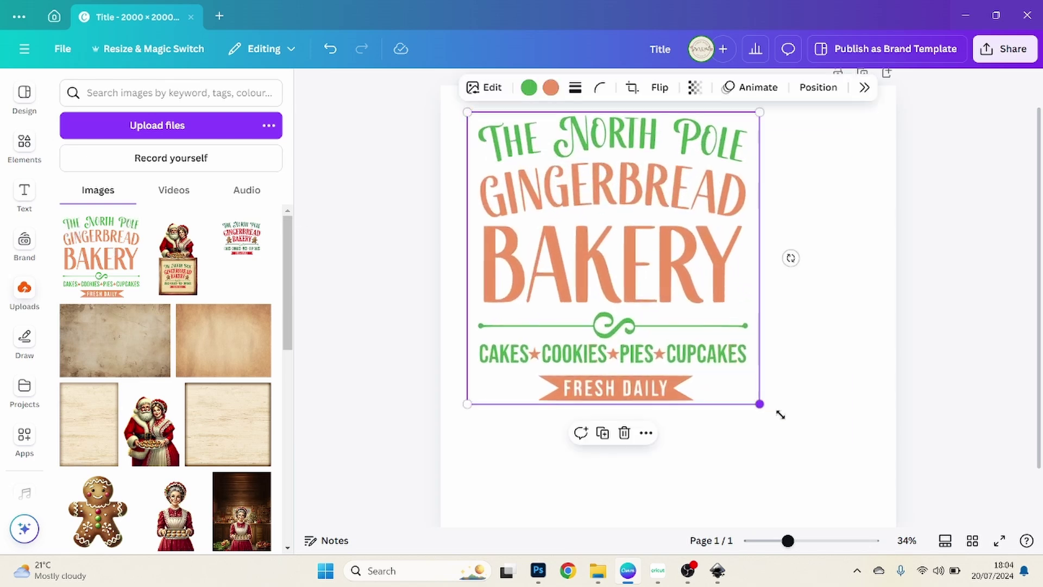
pyautogui.moveTo(780, 414); pyautogui.dragTo(892, 525)
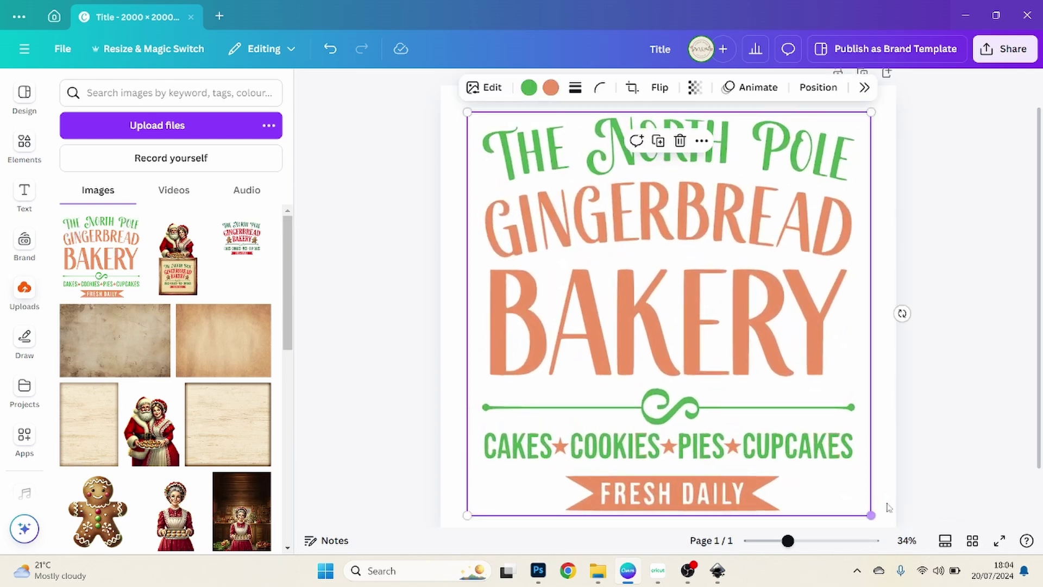
pyautogui.click(999, 279)
# Recolour the green parts of the Gingerbread Bakery graphic to the custom dark green #08874A.
pyautogui.click(653, 250)
pyautogui.click(530, 87)
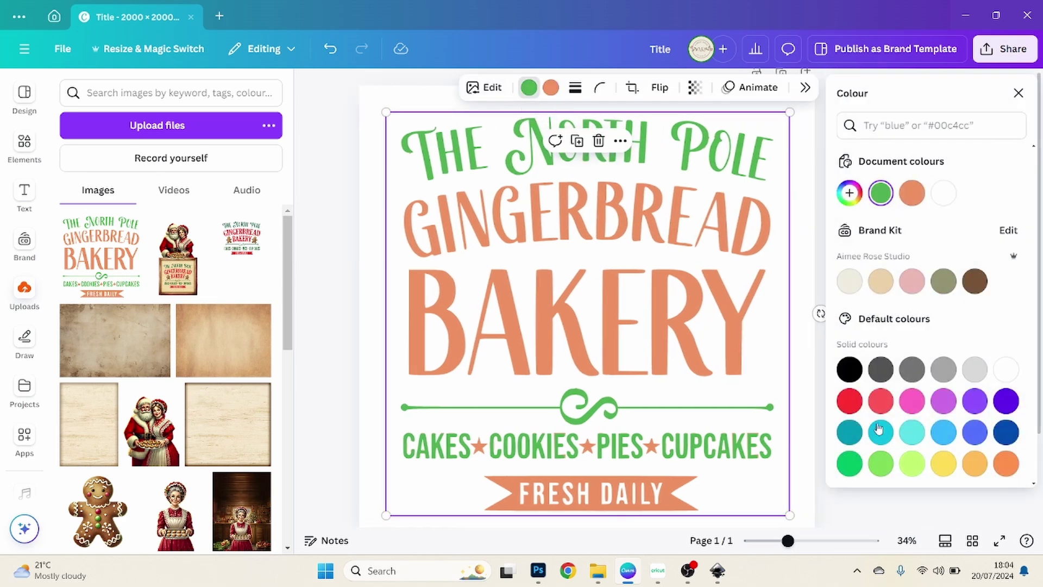
pyautogui.click(850, 464)
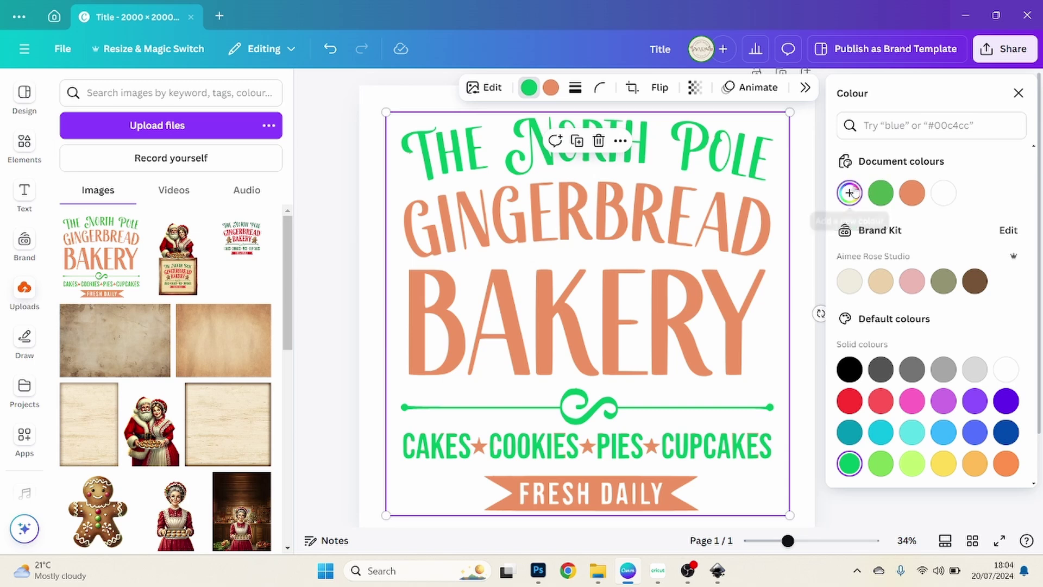
pyautogui.click(849, 192)
pyautogui.click(1018, 264)
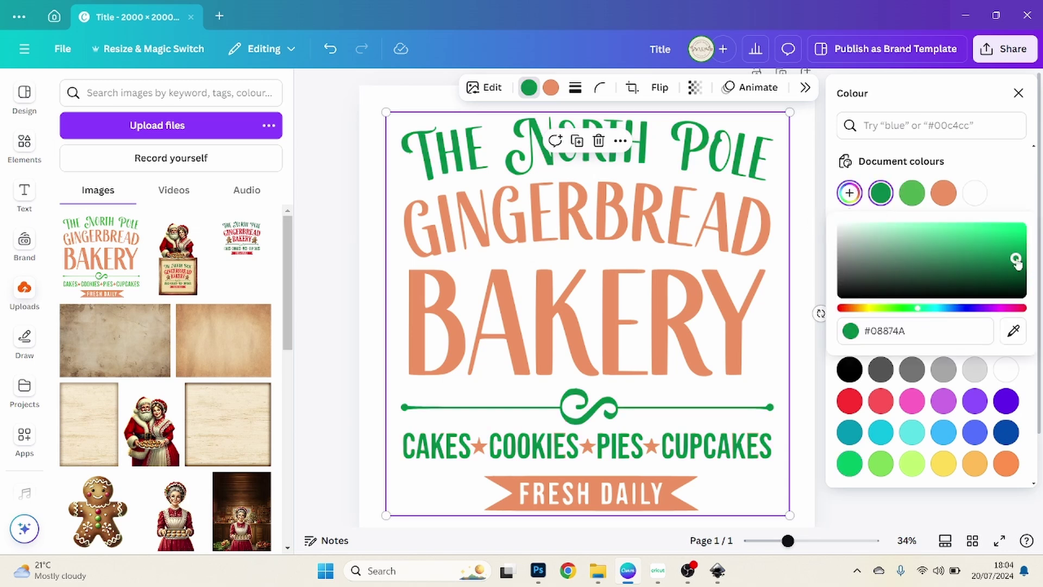
# Recolour the light orange parts of the graphic to the custom burnt orange #D25211, and deselect the graphic.
pyautogui.click(551, 89)
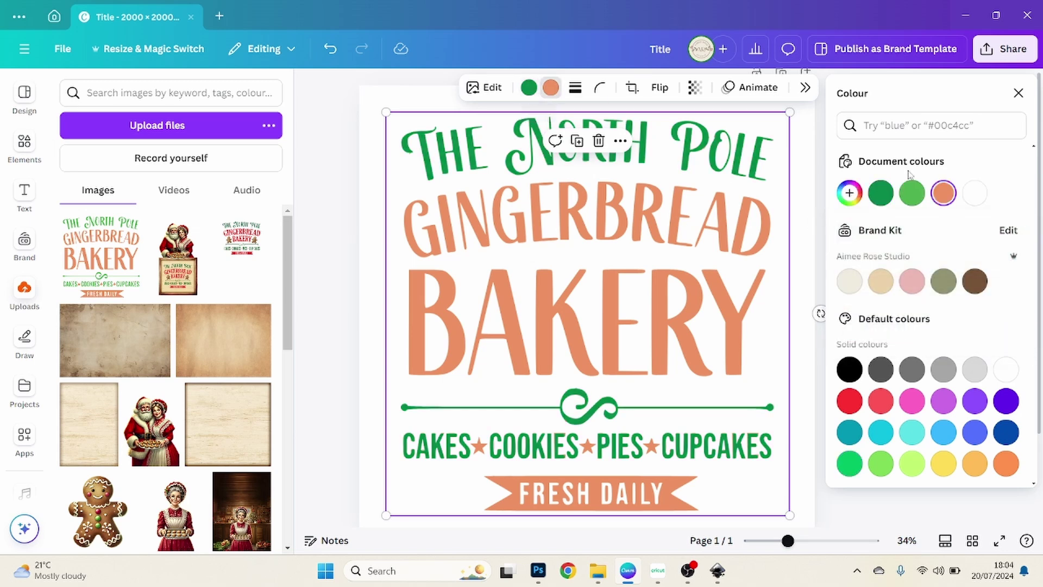
pyautogui.click(850, 193)
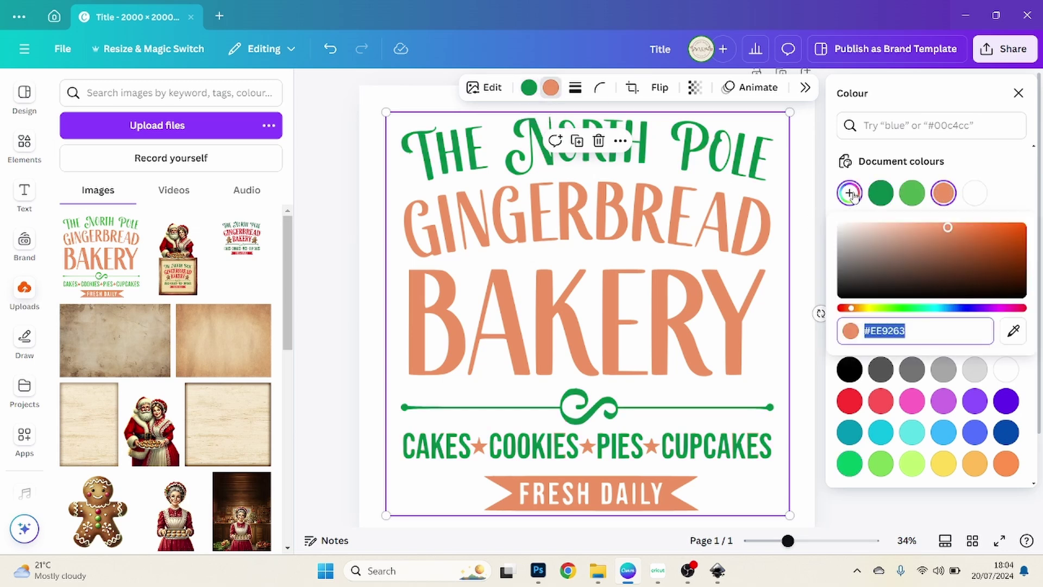
pyautogui.click(1011, 236)
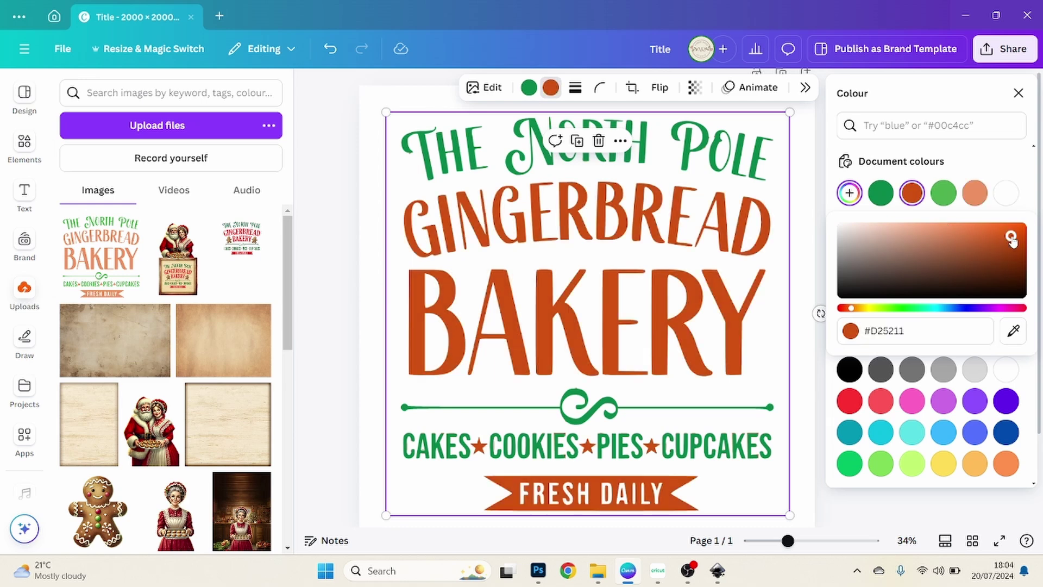
pyautogui.click(353, 213)
pyautogui.click(358, 221)
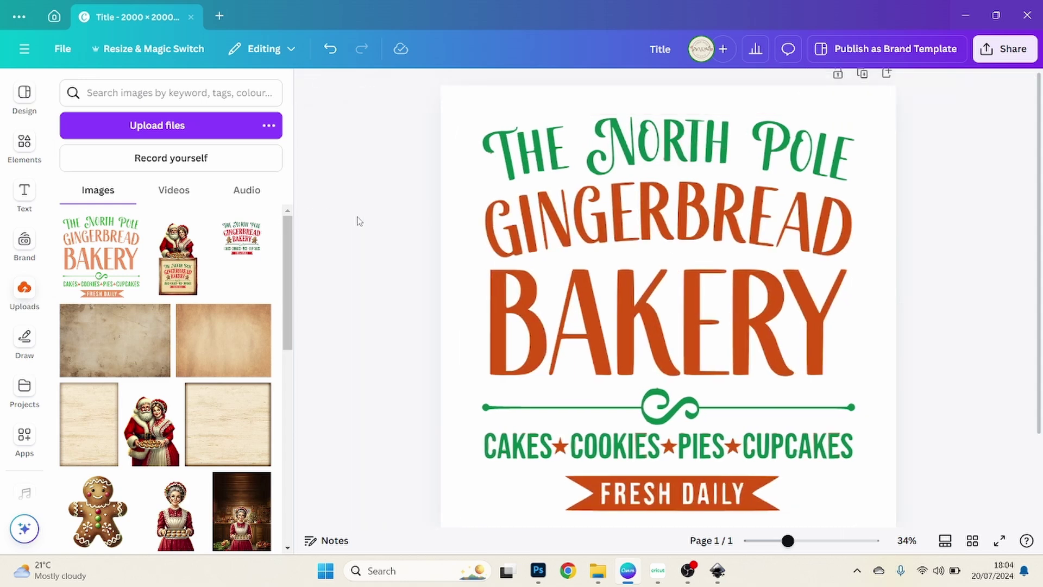